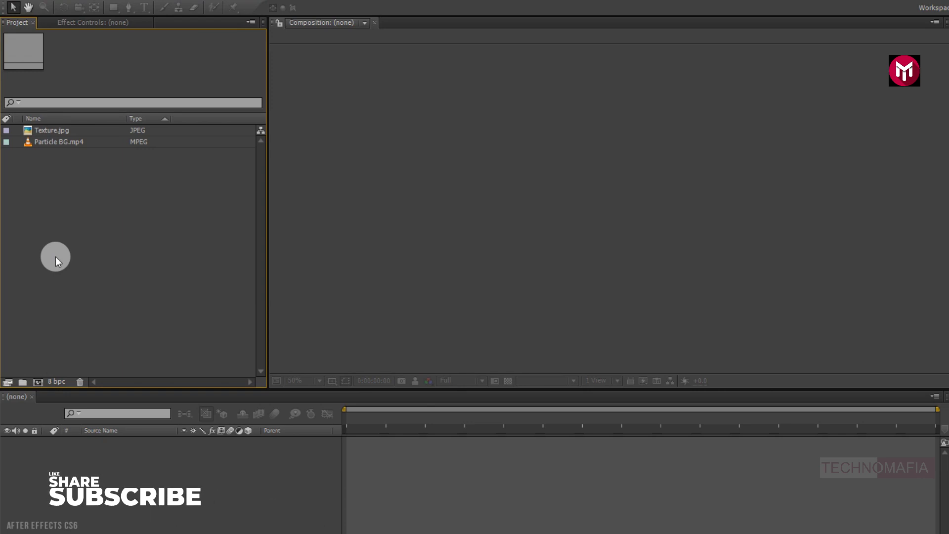
- Create a 1920 x 1080 composition named "Trailer Title" at 30 fps with a duration of 0:00:05:00
left_click(36, 381)
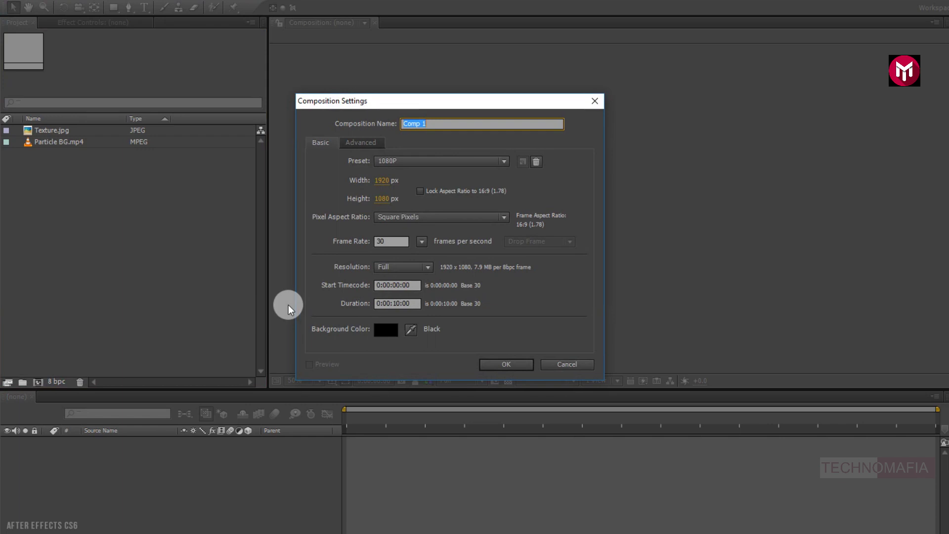
type("Trailer Title")
left_click(392, 242)
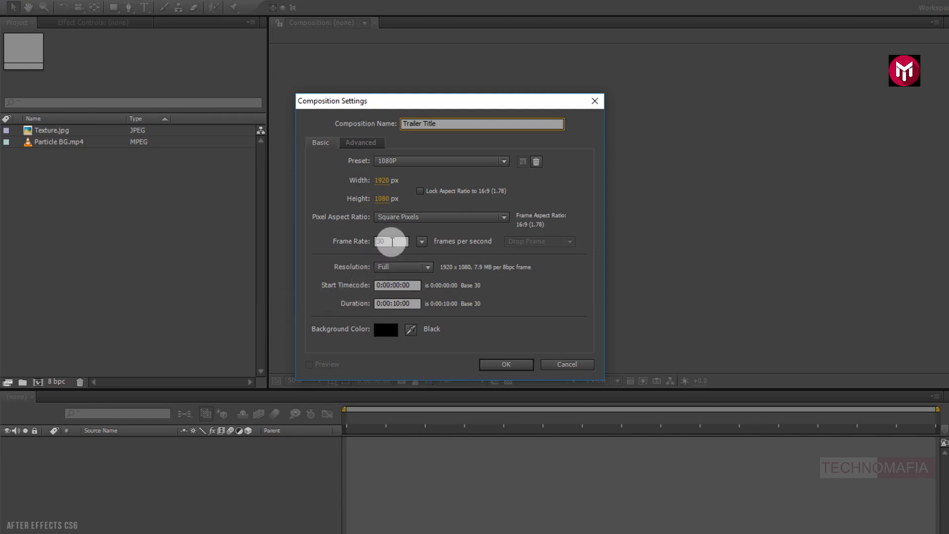
left_click(401, 303)
type("1")
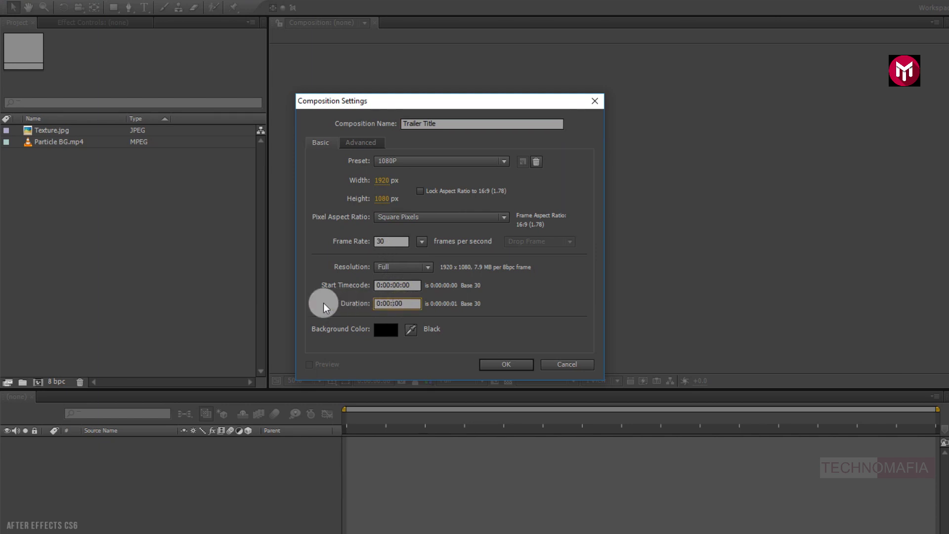
type("500")
left_click(484, 364)
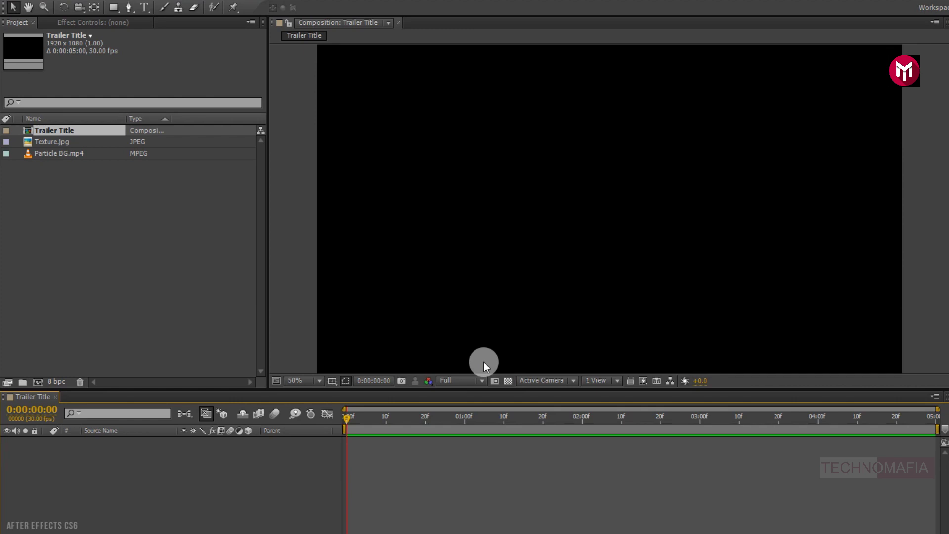
- Add a two-line text layer near the middle of the composition reading "ACTION" above "TRAILER"
left_click(145, 8)
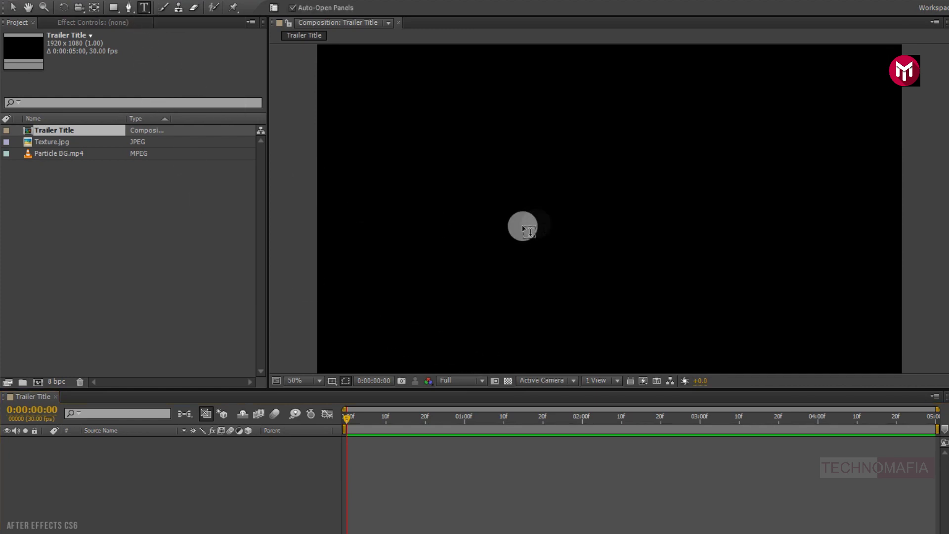
left_click(570, 217)
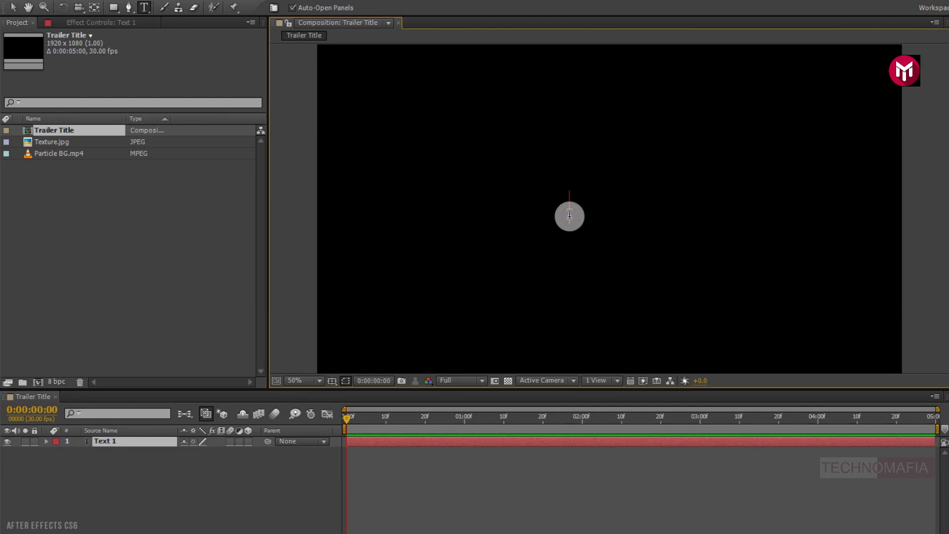
type("ACTION ")
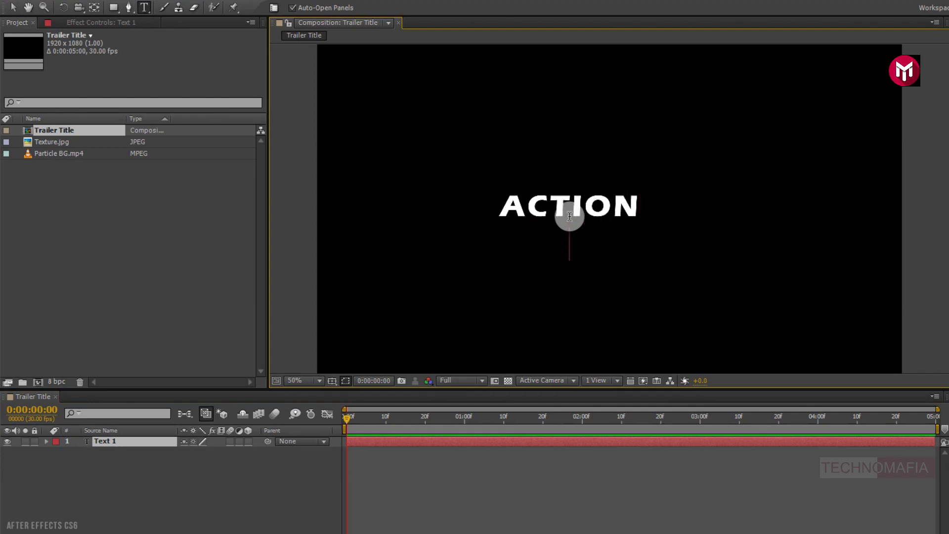
type("TRAILER")
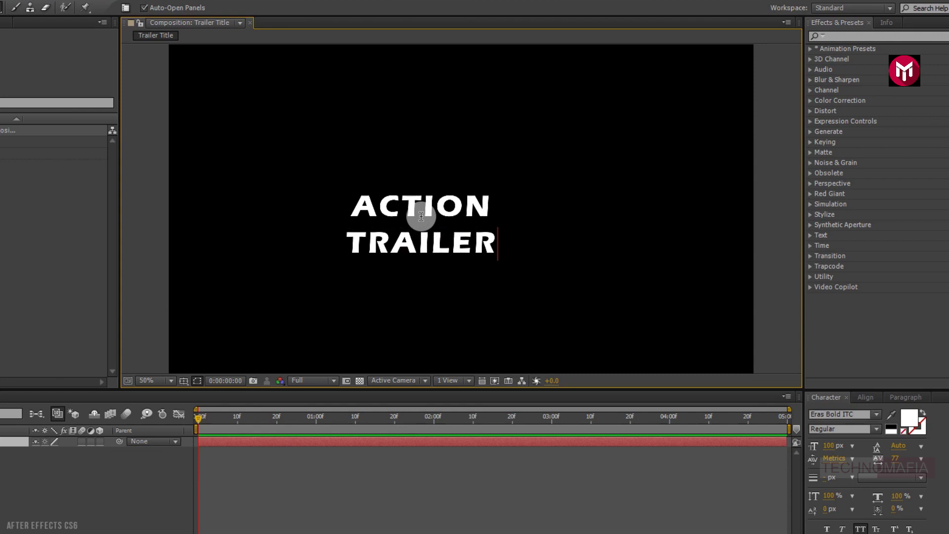
- Center the title text layer horizontally and vertically in the composition
left_click(865, 395)
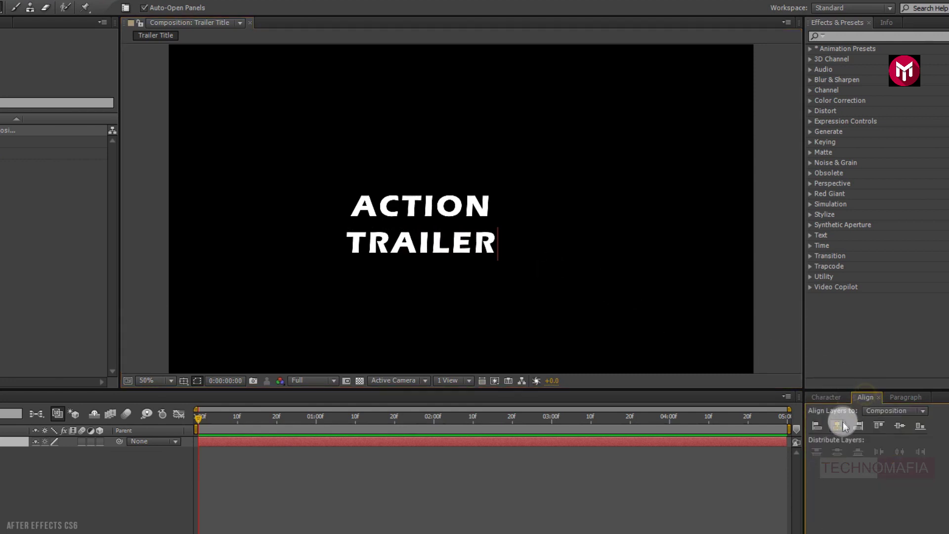
left_click(838, 425)
left_click(894, 425)
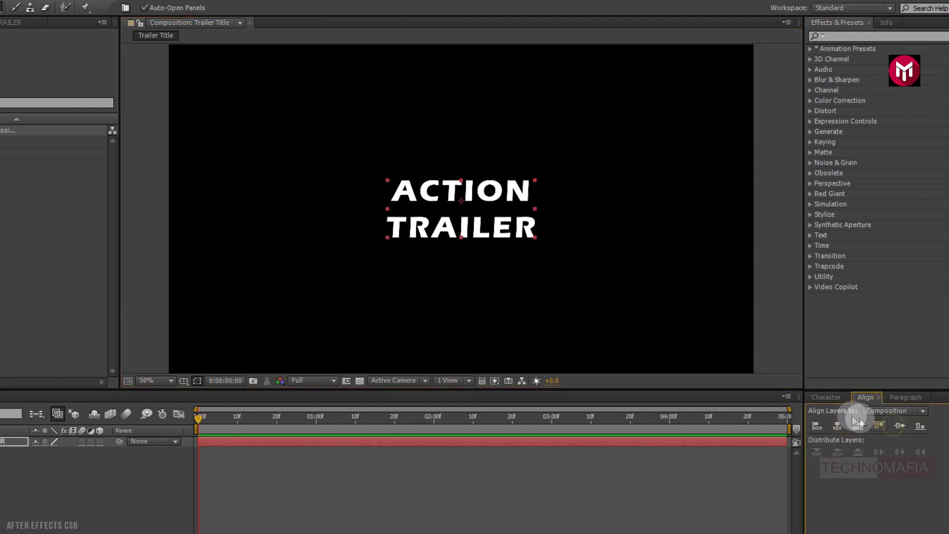
- Enlarge the title's font size to 123 px and give the text a white FFFFFF stroke
left_click(824, 398)
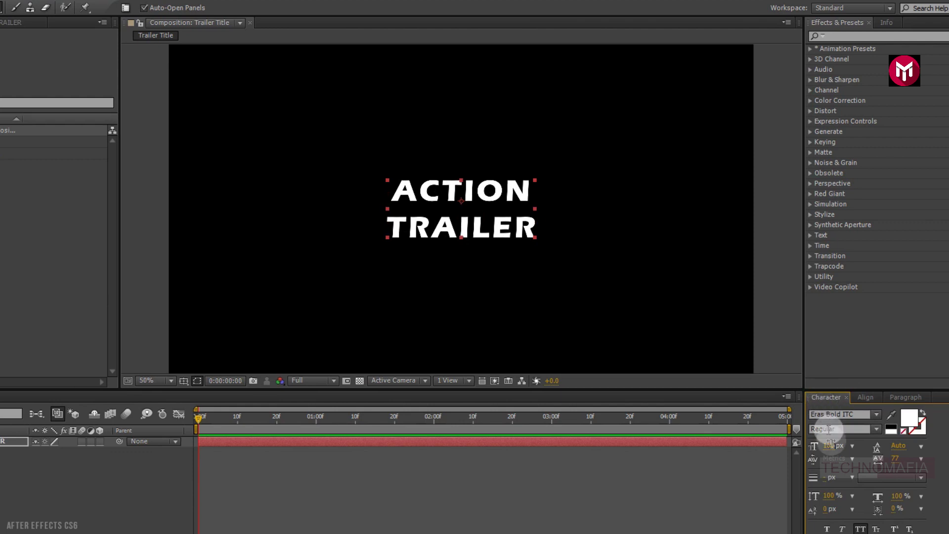
left_click_drag(832, 446, 845, 449)
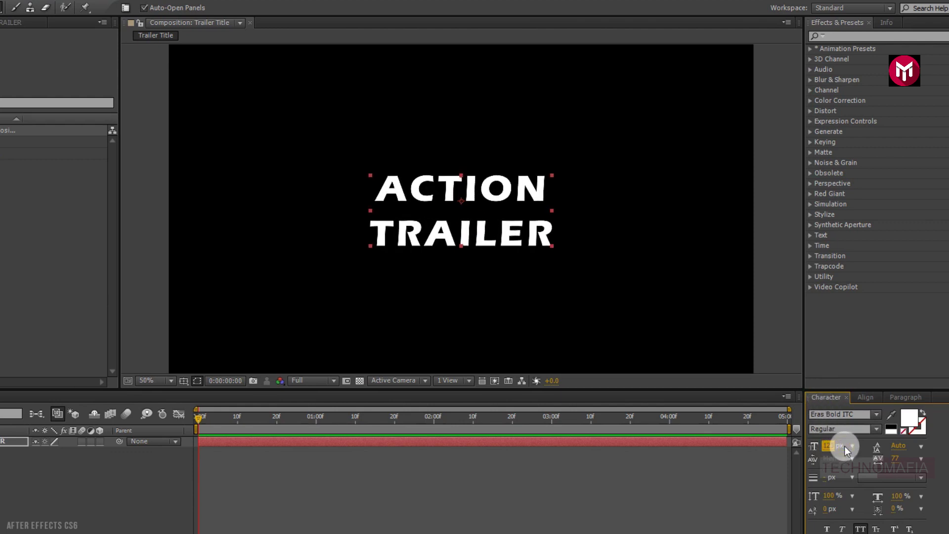
left_click(921, 424)
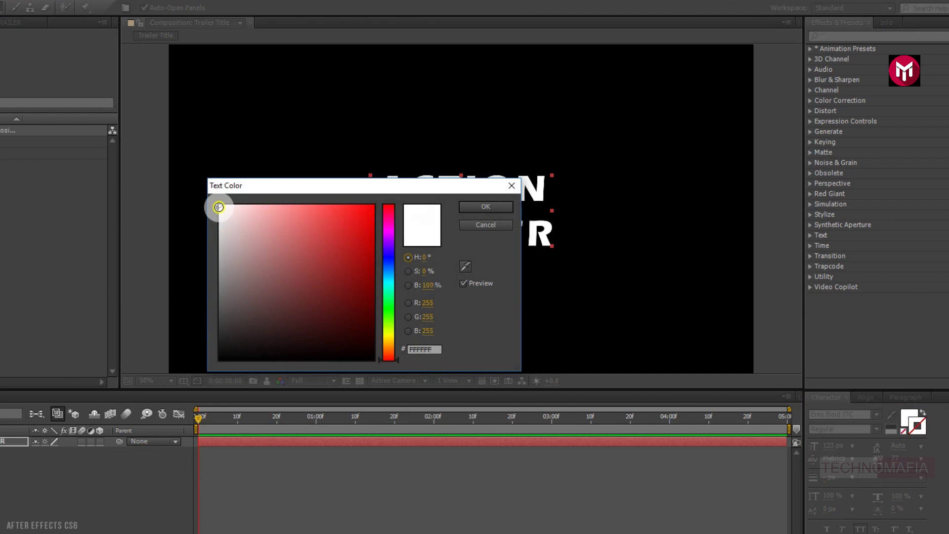
left_click(479, 207)
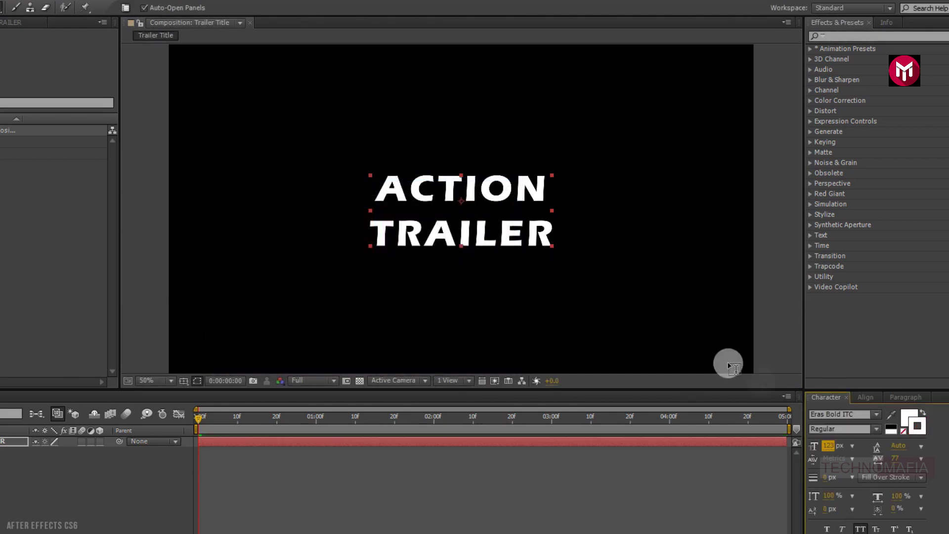
- Change the title text's fill color to black (000000)
left_click(908, 420)
left_click_drag(271, 336, 286, 359)
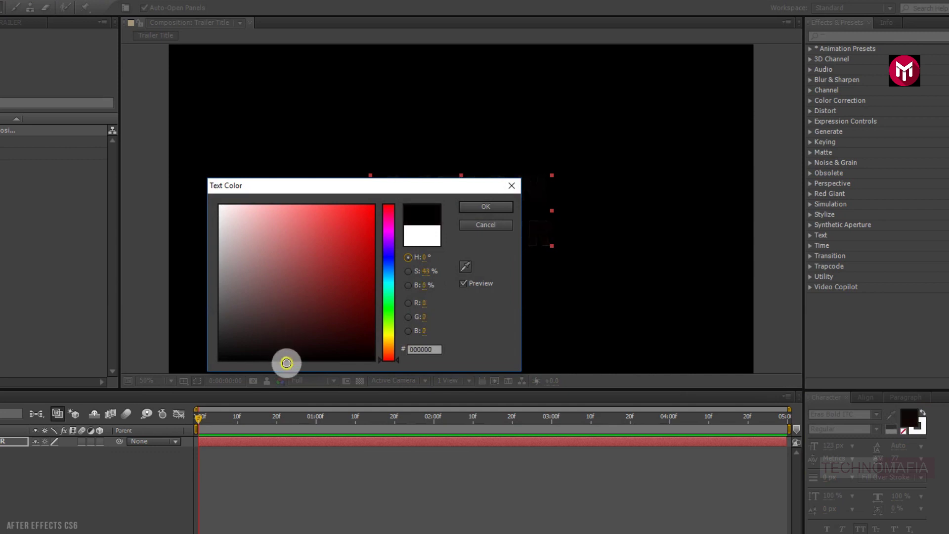
left_click(500, 206)
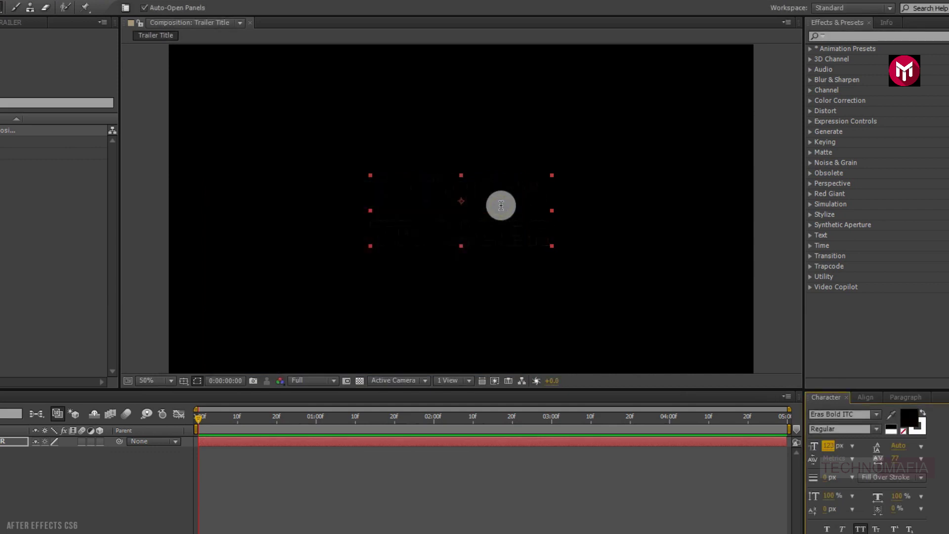
- Set the title's stroke width to 15 px and its font size to 145 px, then deselect the layer
left_click_drag(828, 479, 838, 482)
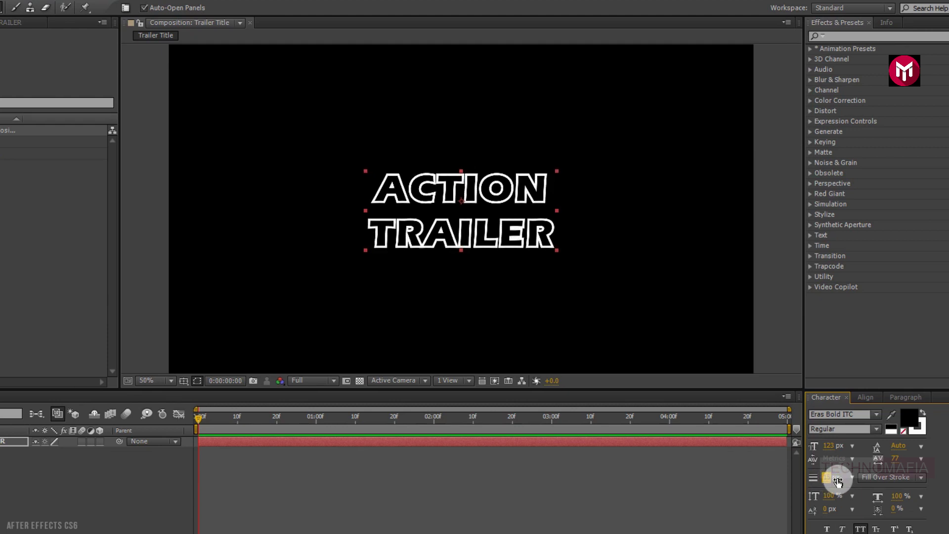
left_click_drag(830, 446, 842, 447)
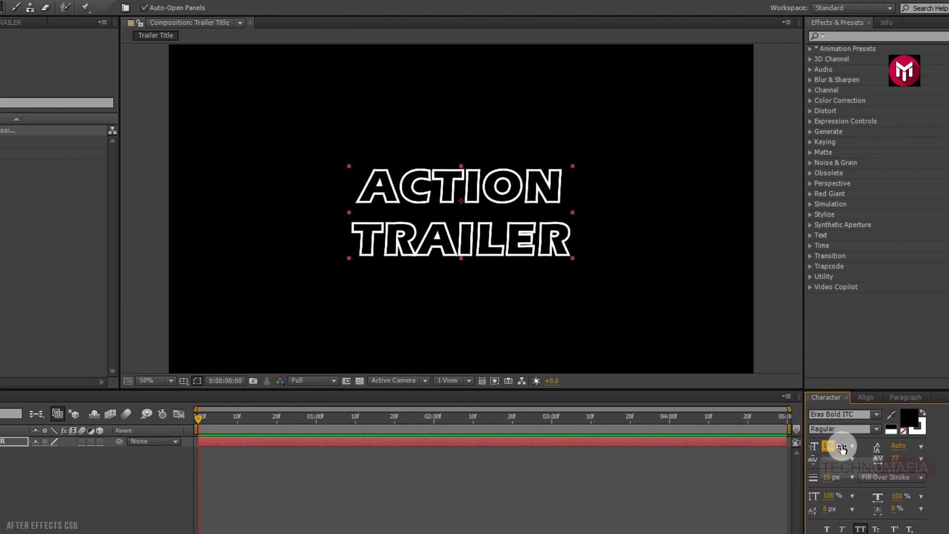
left_click(5, 482)
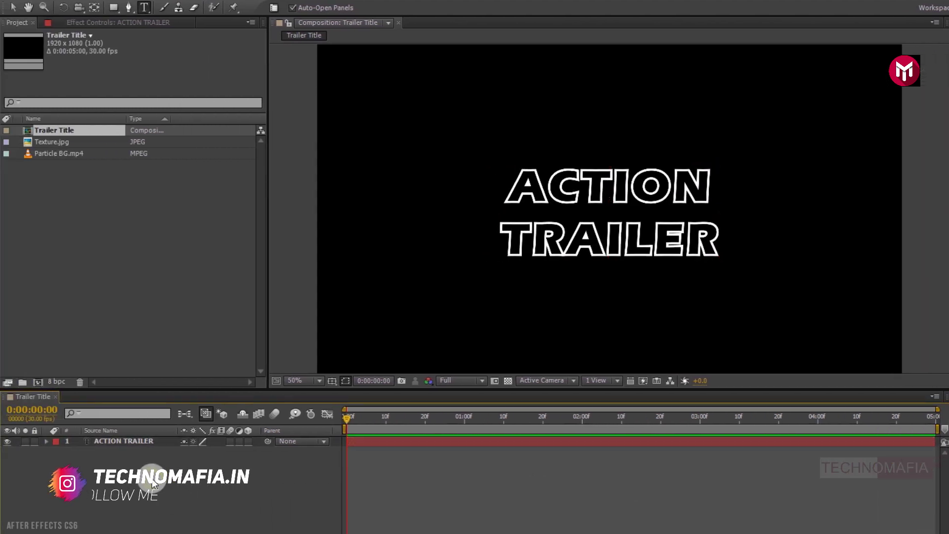
- Pre-compose the ACTION TRAILER layer as "Text", moving all attributes into the new composition
left_click(126, 441)
right_click(126, 441)
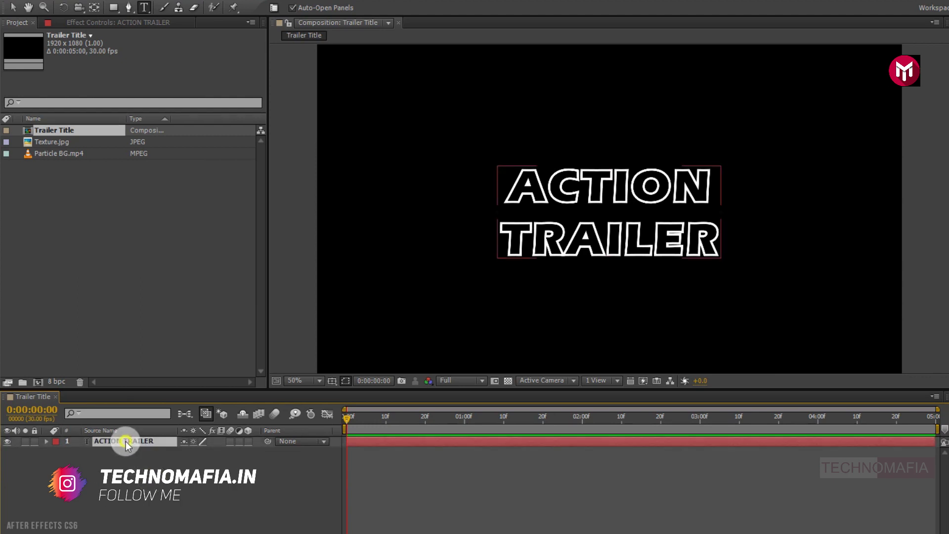
left_click(151, 344)
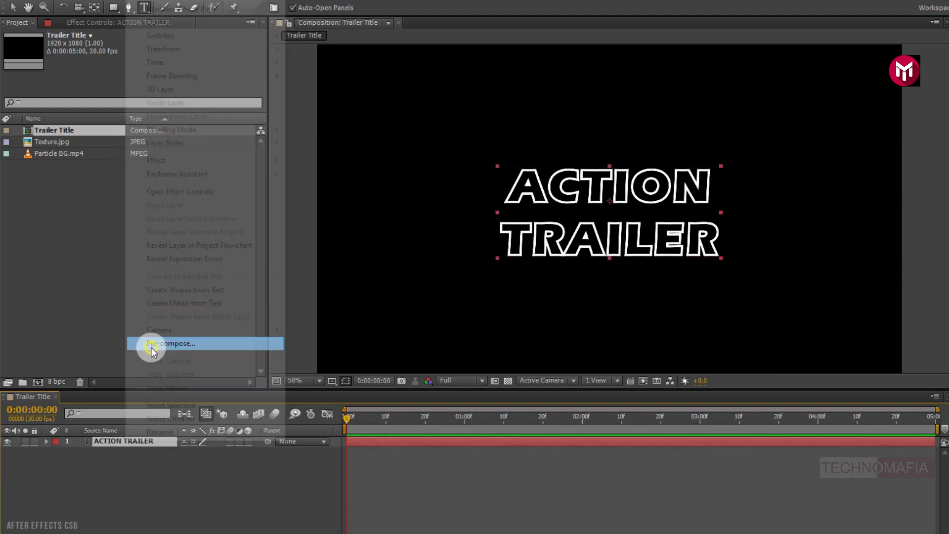
type("T")
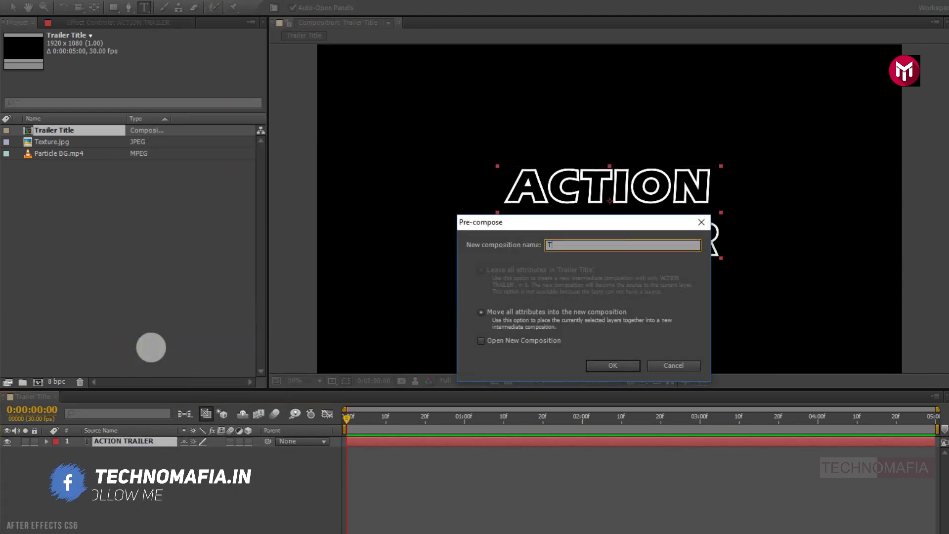
type("ext")
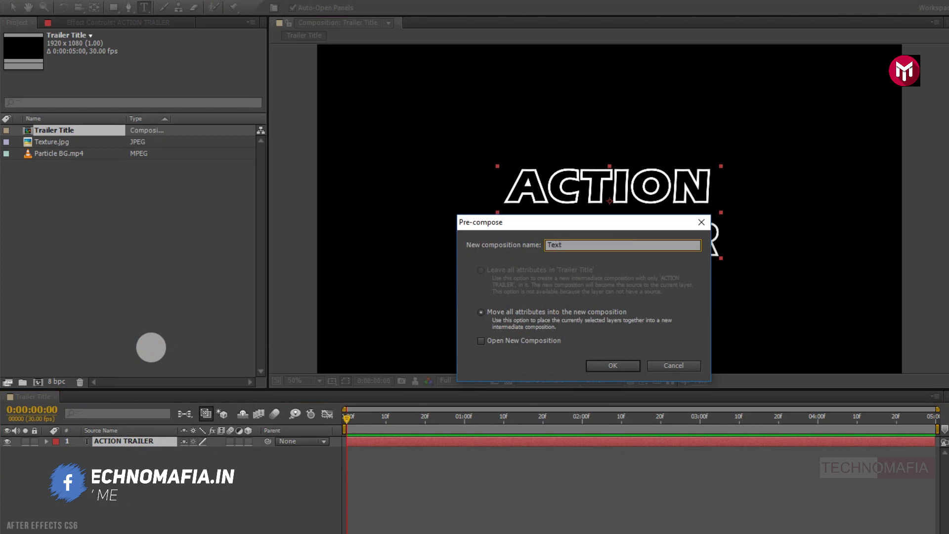
left_click(613, 365)
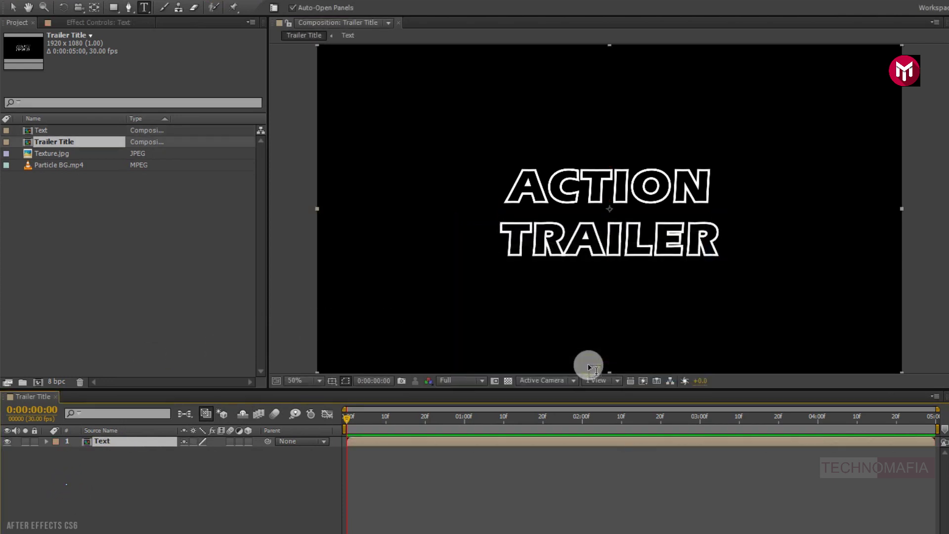
- Place Texture.jpg beneath the Text layer and set its track matte to Luma Matte "Text"
left_click_drag(47, 154, 122, 453)
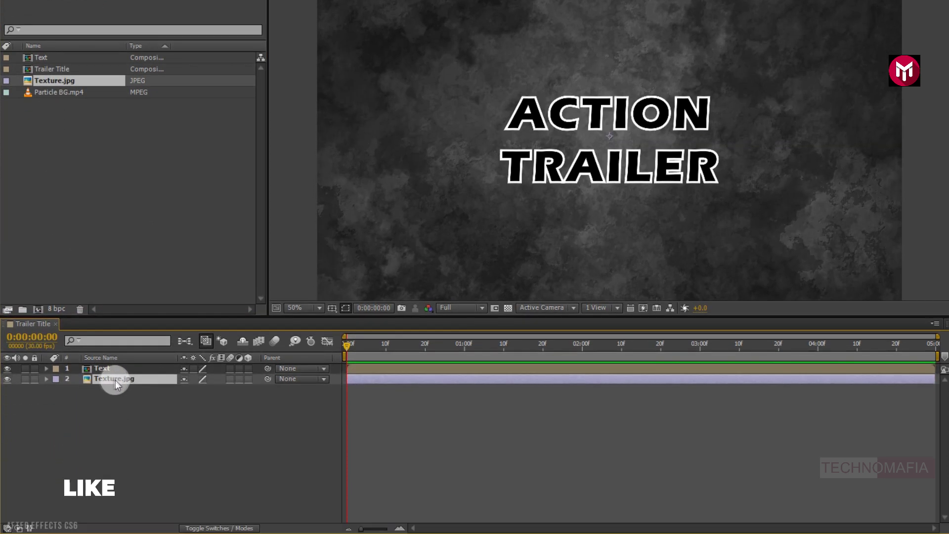
left_click(200, 528)
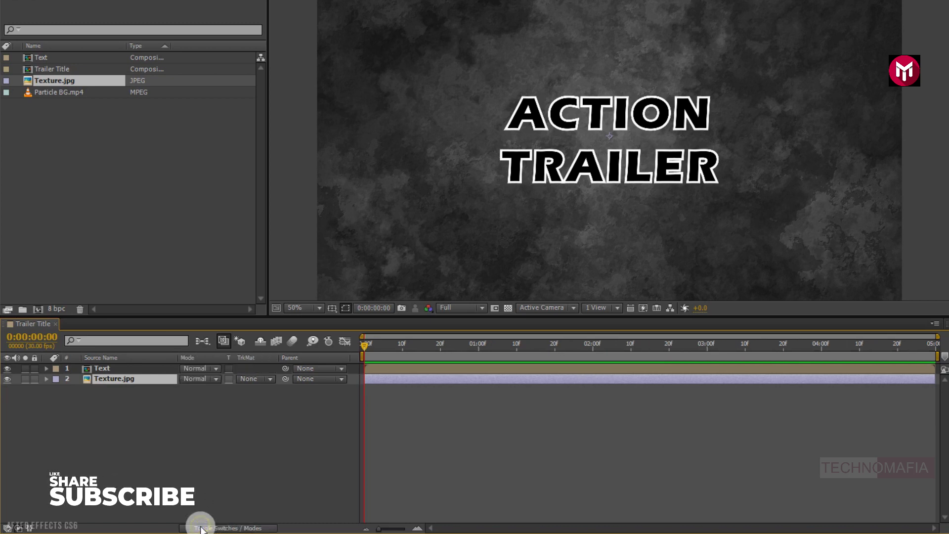
left_click(247, 379)
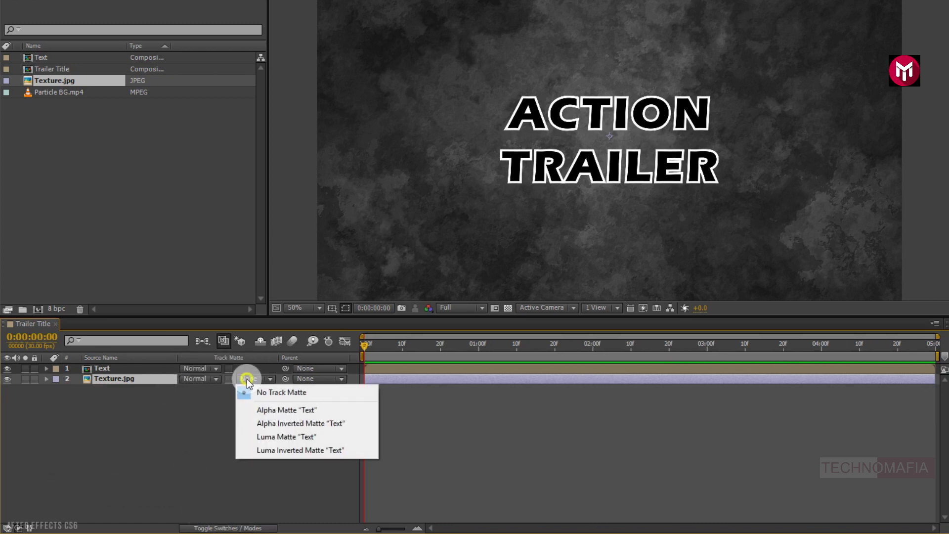
left_click(257, 437)
- Add a second copy of the Text composition above the other layers and apply the Invert effect to it
left_click_drag(43, 57, 130, 369)
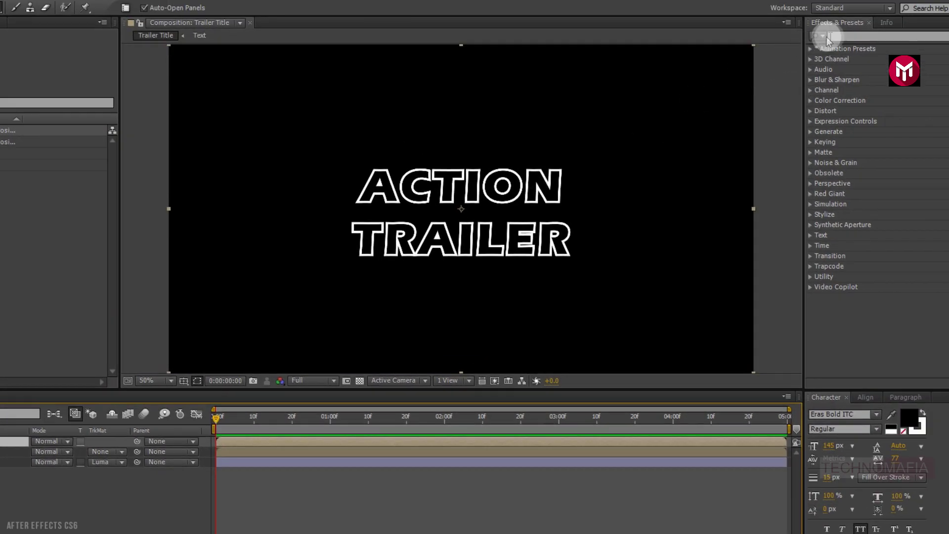
left_click(837, 36)
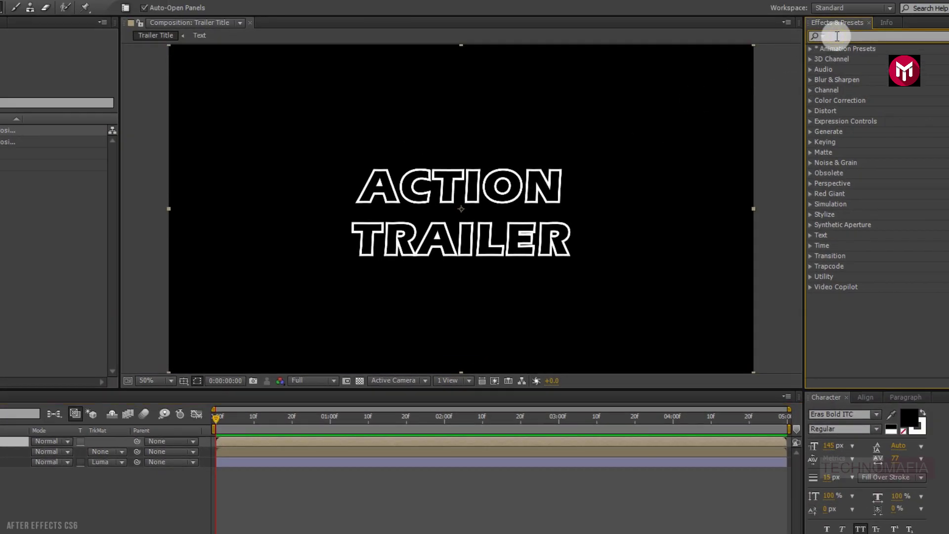
type("inver")
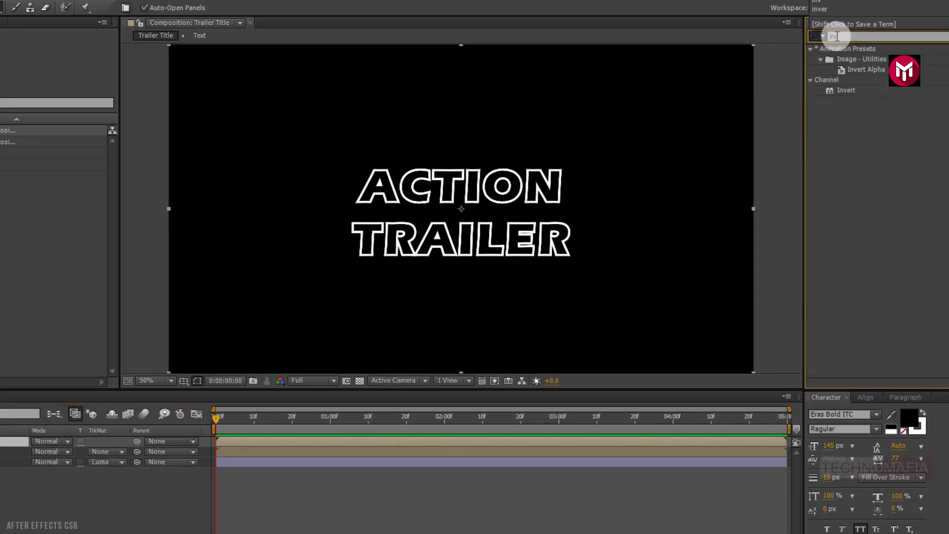
double_click(846, 91)
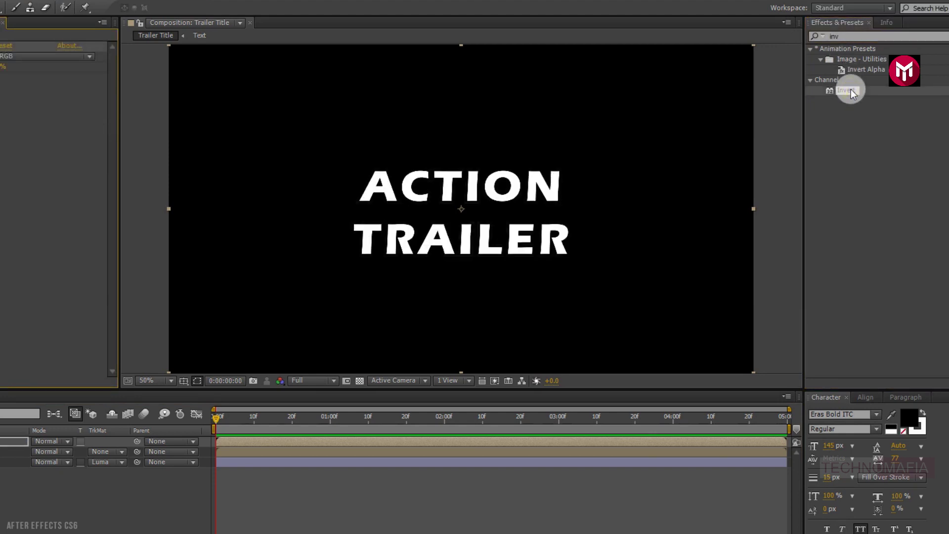
- Insert Texture.jpg again directly below the inverted Text layer and set its track matte to Luma Matte "Text"
left_click(19, 22)
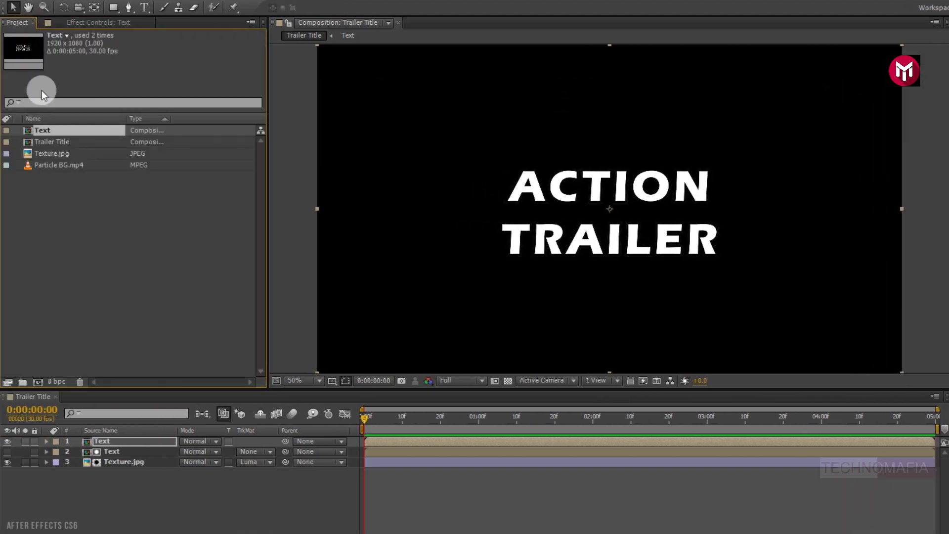
left_click_drag(45, 153, 132, 446)
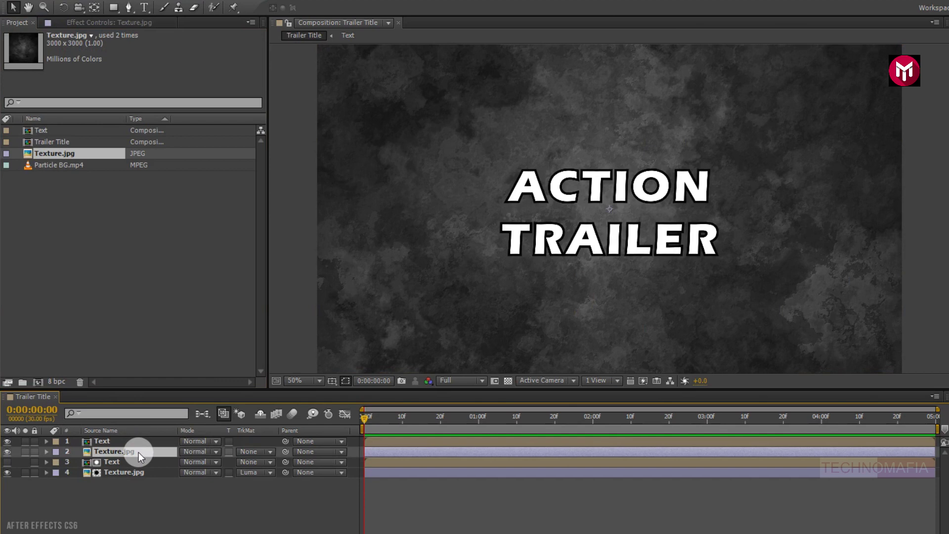
left_click(249, 452)
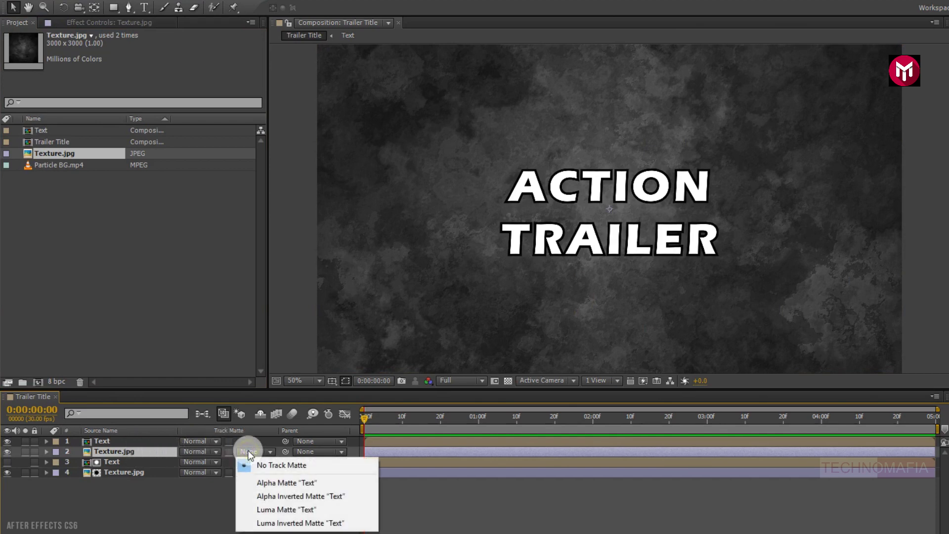
left_click(262, 509)
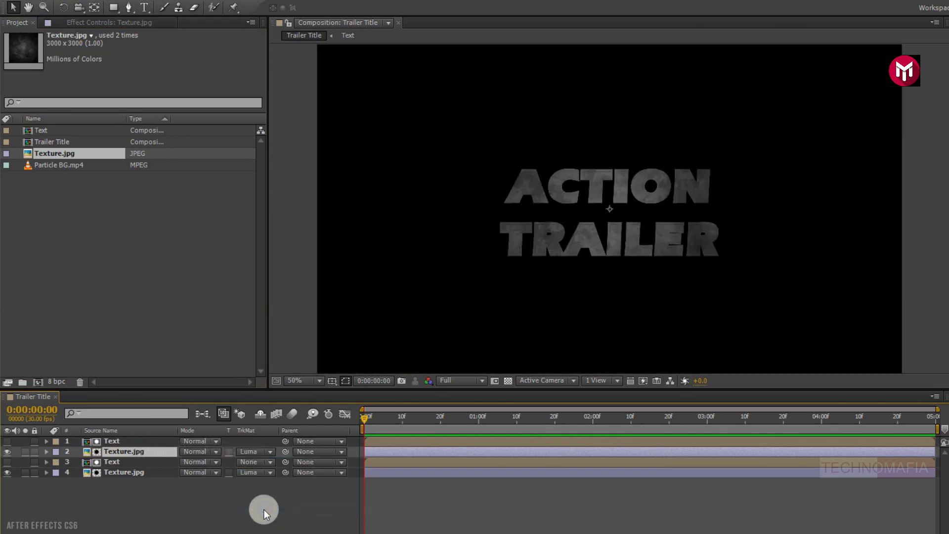
- Pre-compose the lower Text and Texture.jpg layers together as "Texture 1", moving all attributes into the new composition
left_click(107, 474)
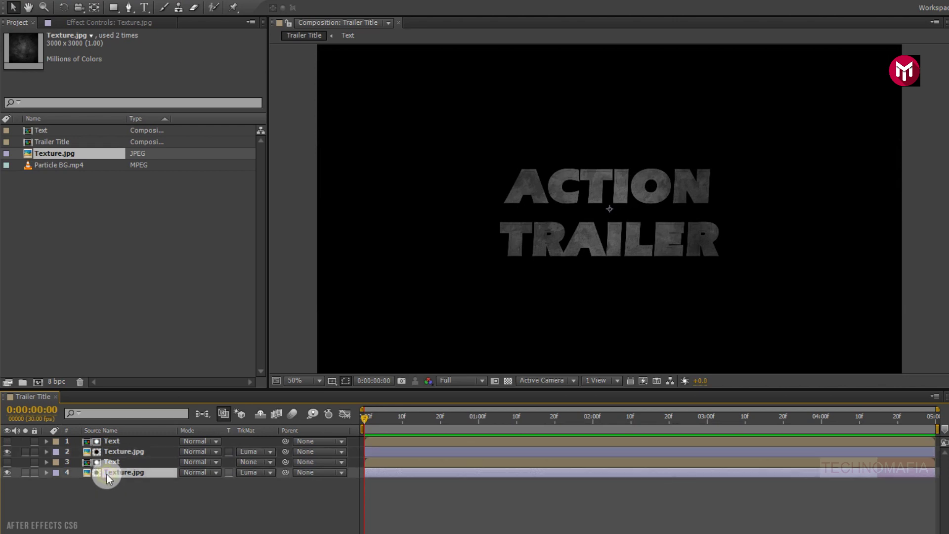
left_click(107, 465, "shift")
right_click(107, 463)
left_click(142, 368)
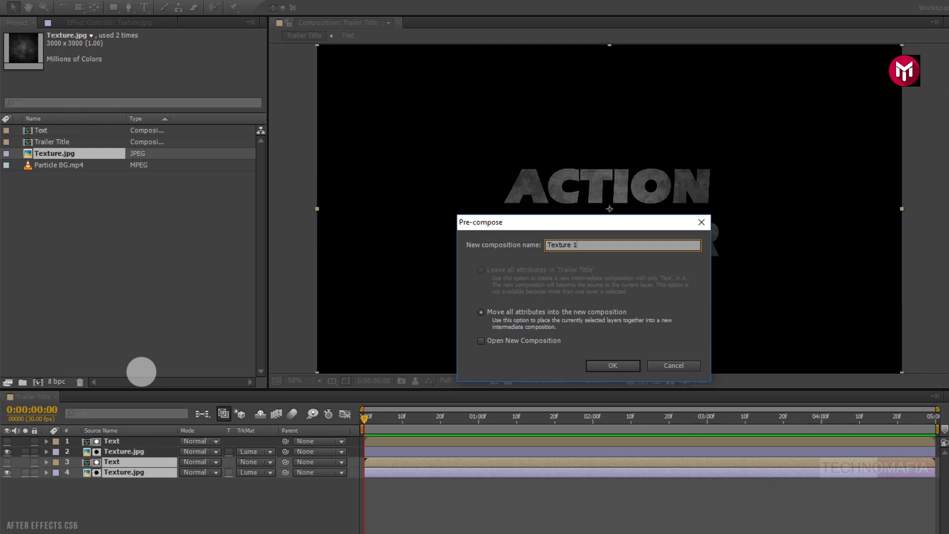
left_click(600, 366)
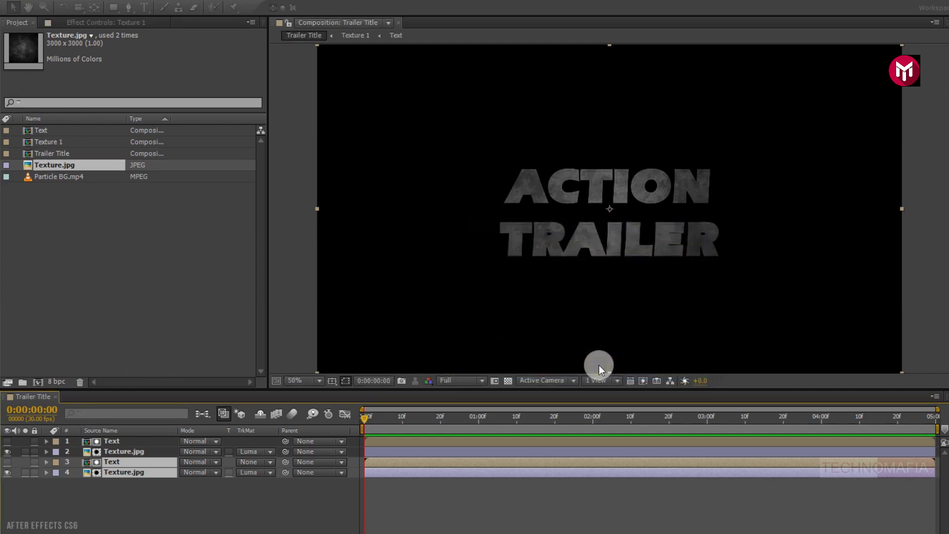
- Pre-compose the remaining inverted Text layer and its Texture.jpg layer together as "Texture 2"
left_click(126, 453)
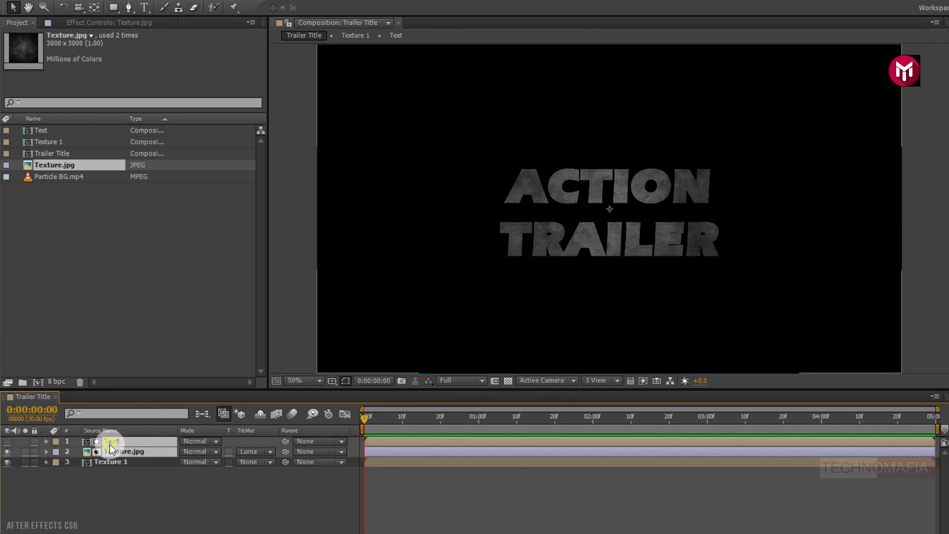
right_click(110, 444)
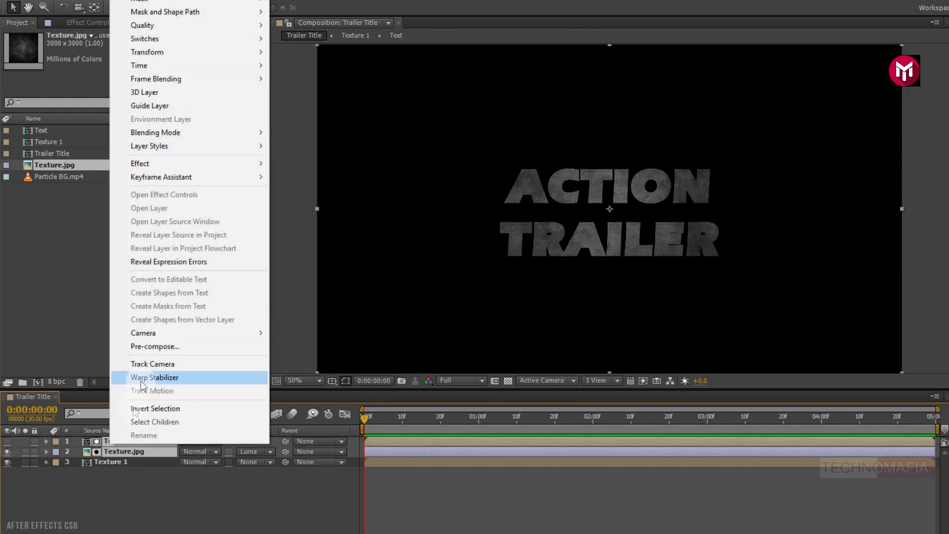
left_click(148, 347)
type("T")
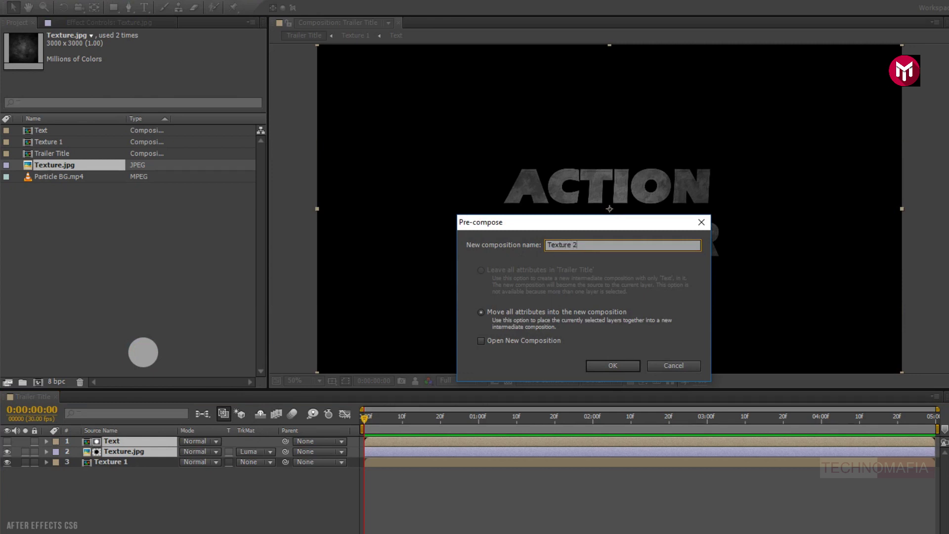
type("exture 2")
left_click(598, 364)
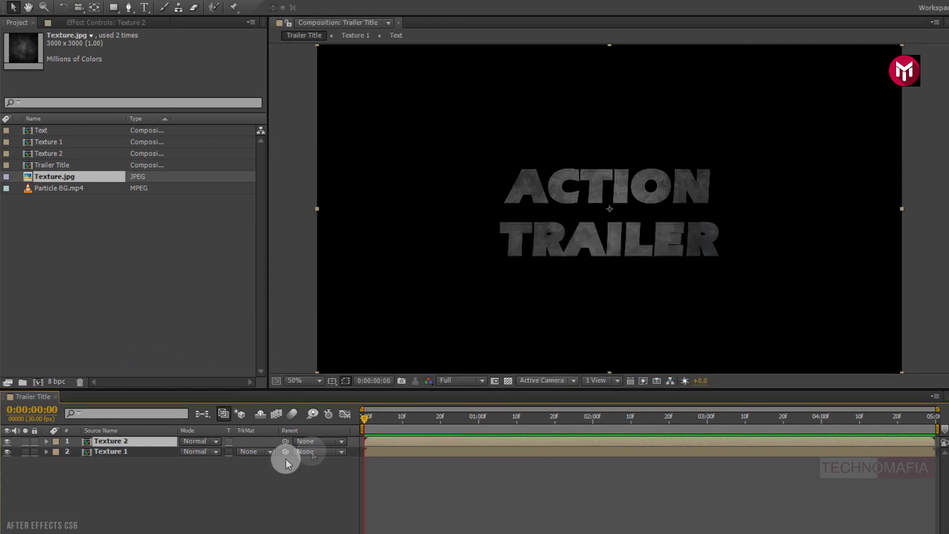
- Add a Satin layer style to the Texture 1 layer
left_click(122, 454)
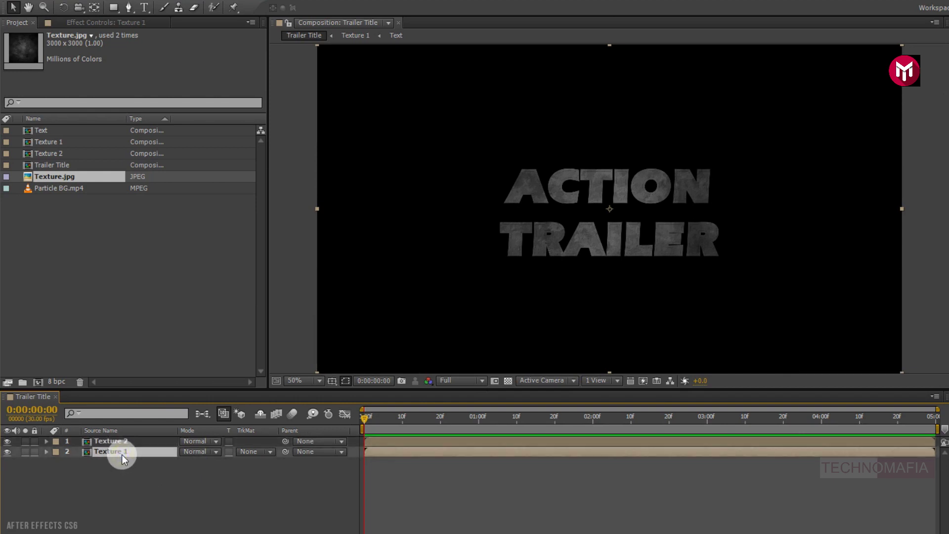
right_click(120, 453)
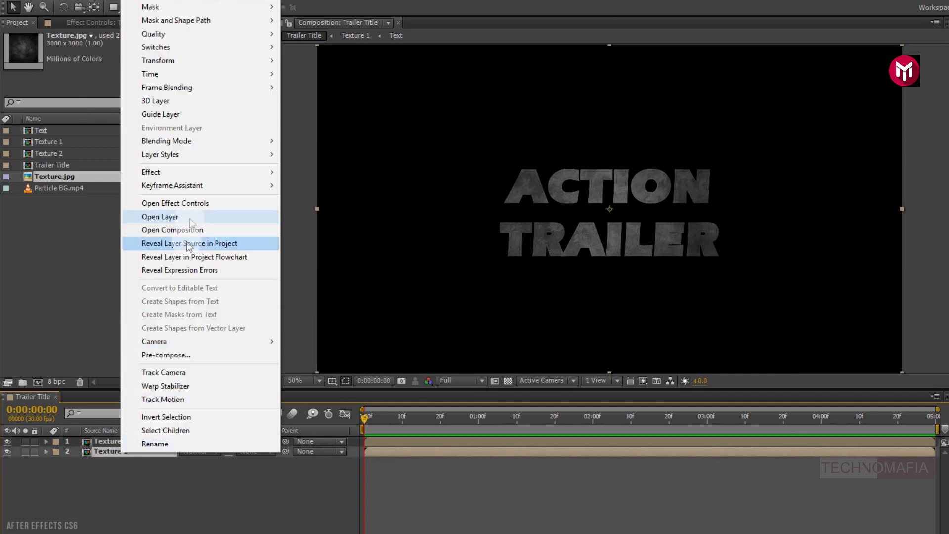
mouse_move(191, 155)
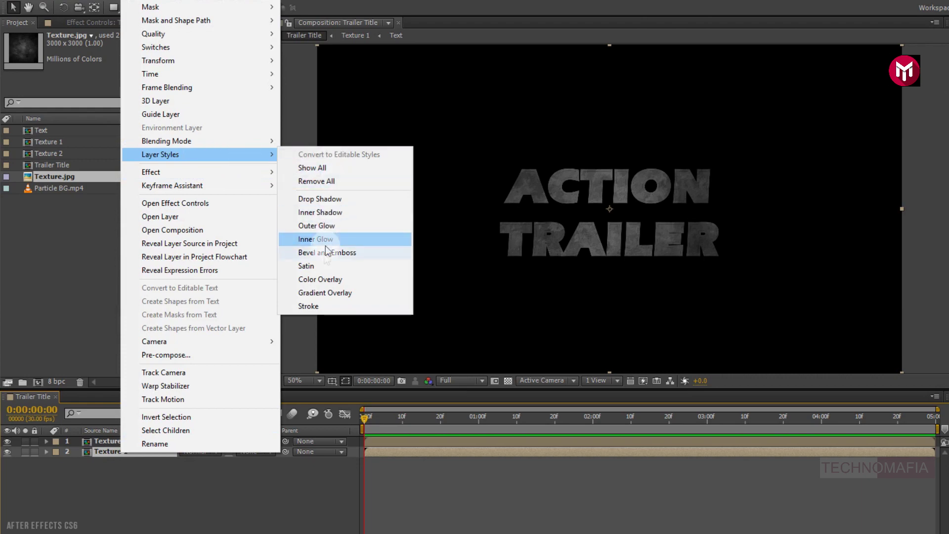
left_click(322, 266)
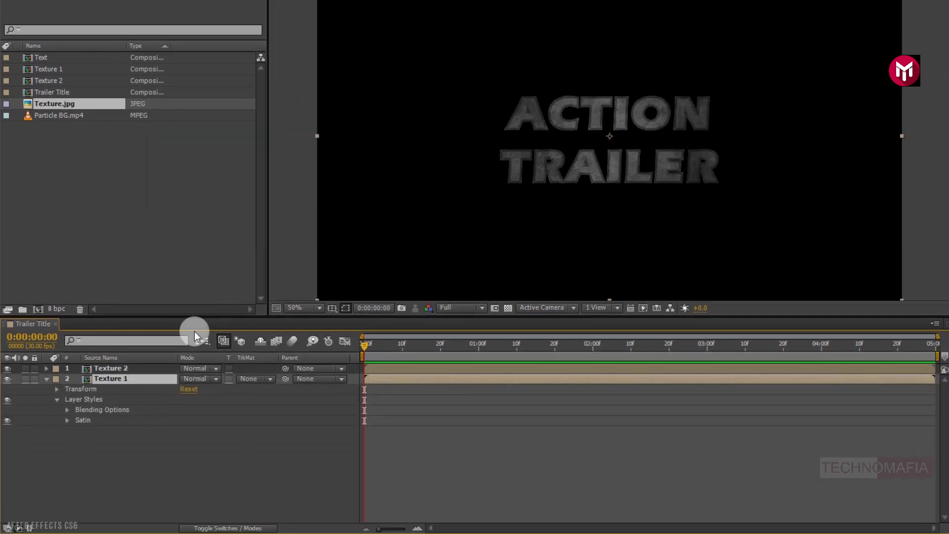
- Set the Satin style's Distance to 2 and Size to 4 on Texture 1
left_click(68, 422)
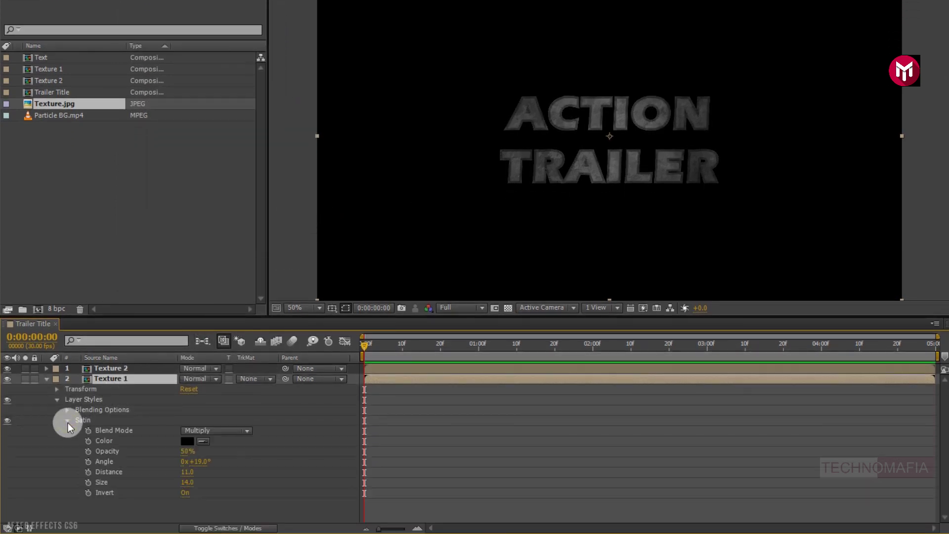
left_click(187, 473)
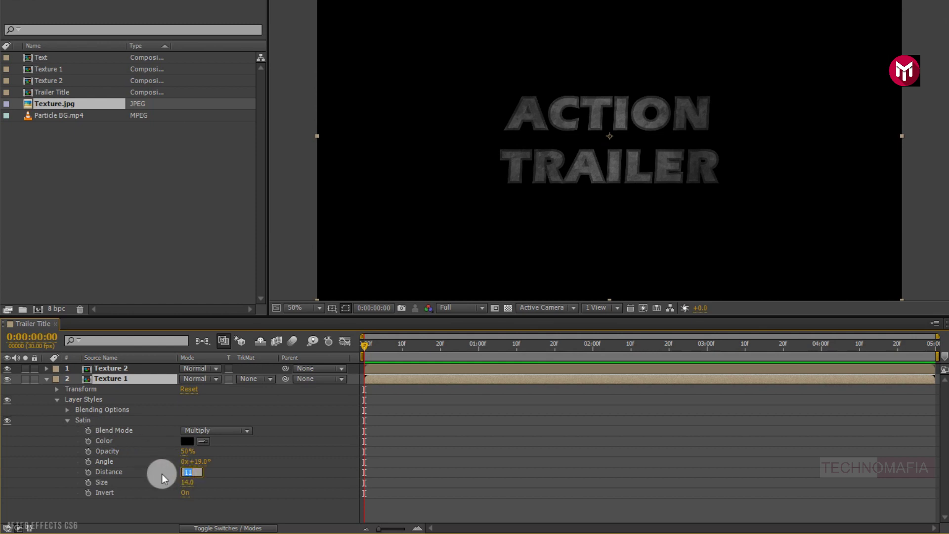
type("2")
key("Return")
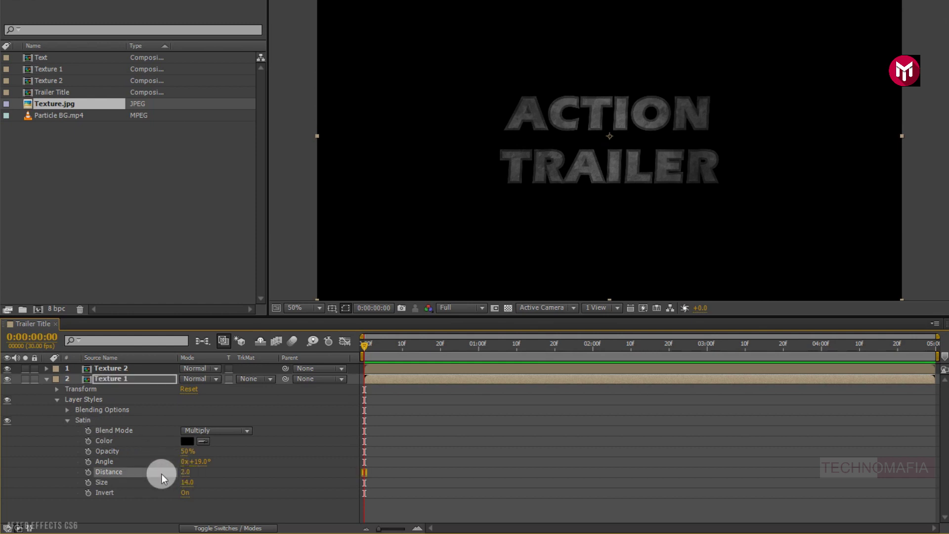
key("Tab")
type("4")
key("Return")
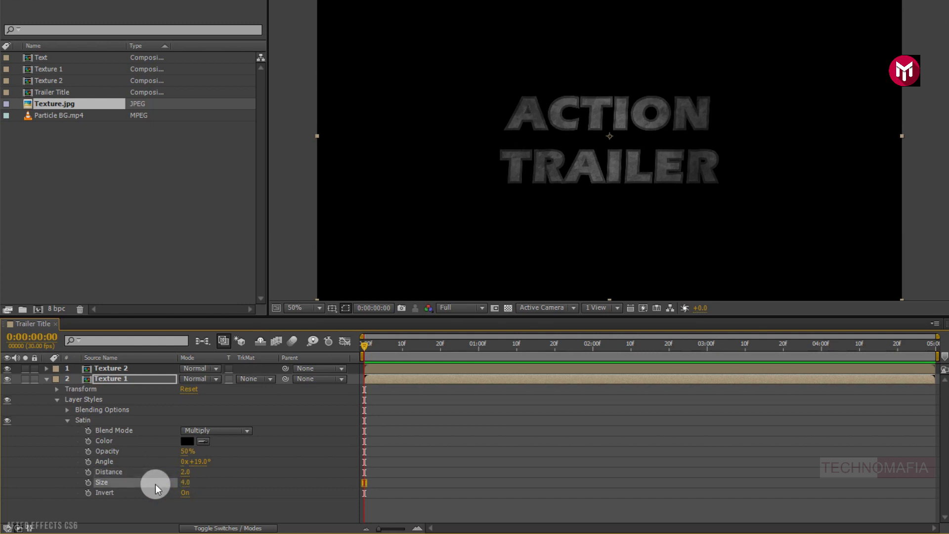
- Add a Color Overlay layer style to Texture 1 and set its blend mode to Overlay
left_click(117, 380)
right_click(118, 384)
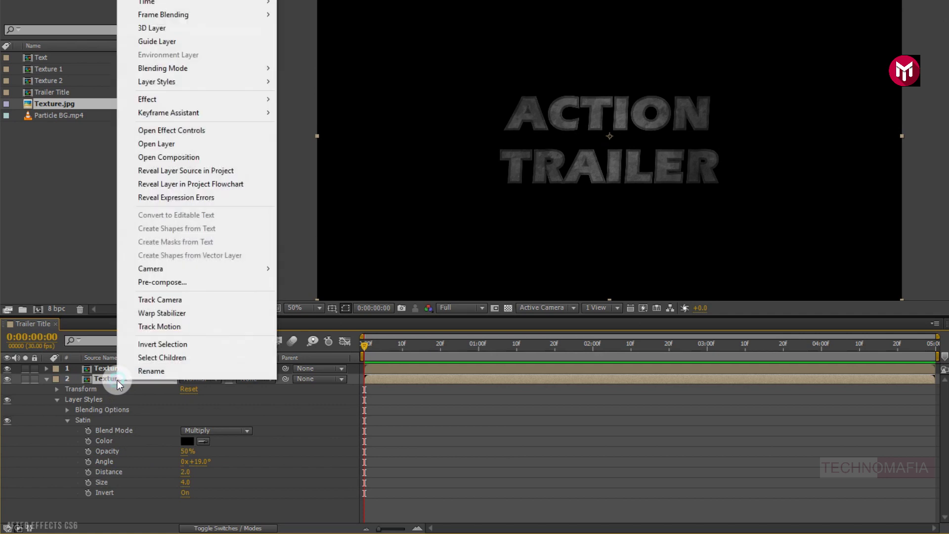
mouse_move(178, 85)
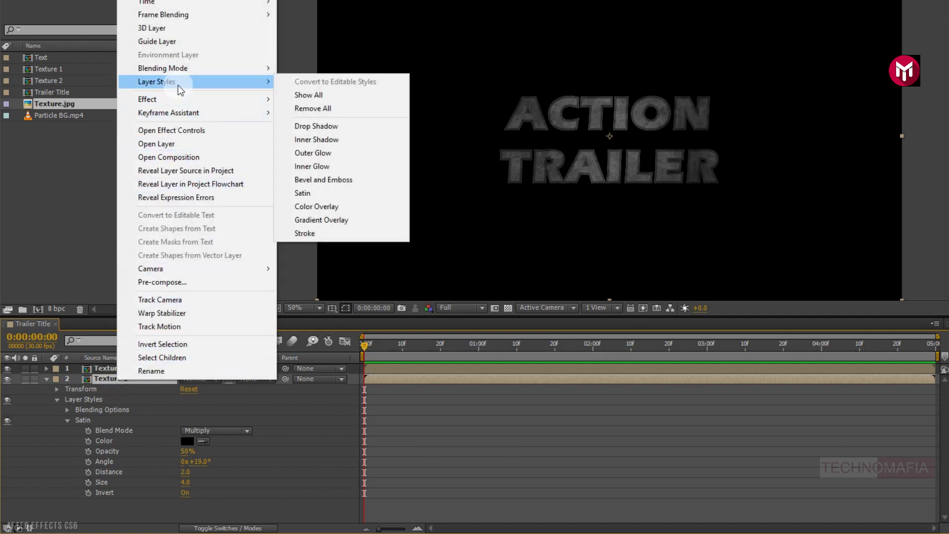
left_click(316, 206)
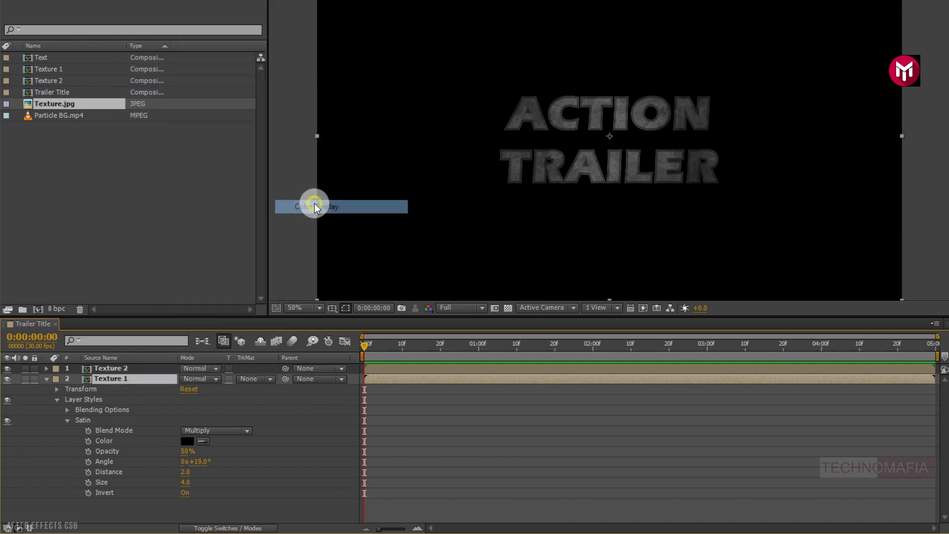
left_click(68, 420)
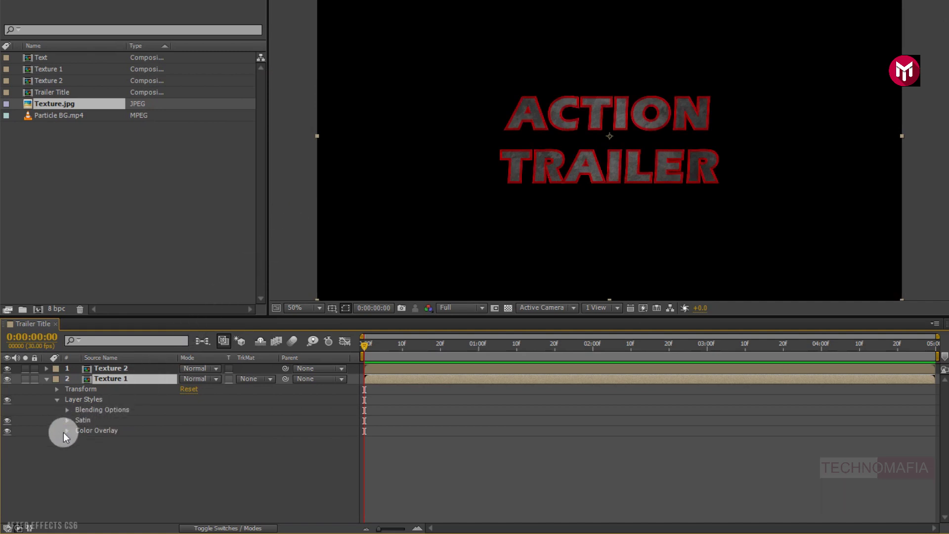
left_click(66, 431)
left_click(187, 441)
left_click(214, 228)
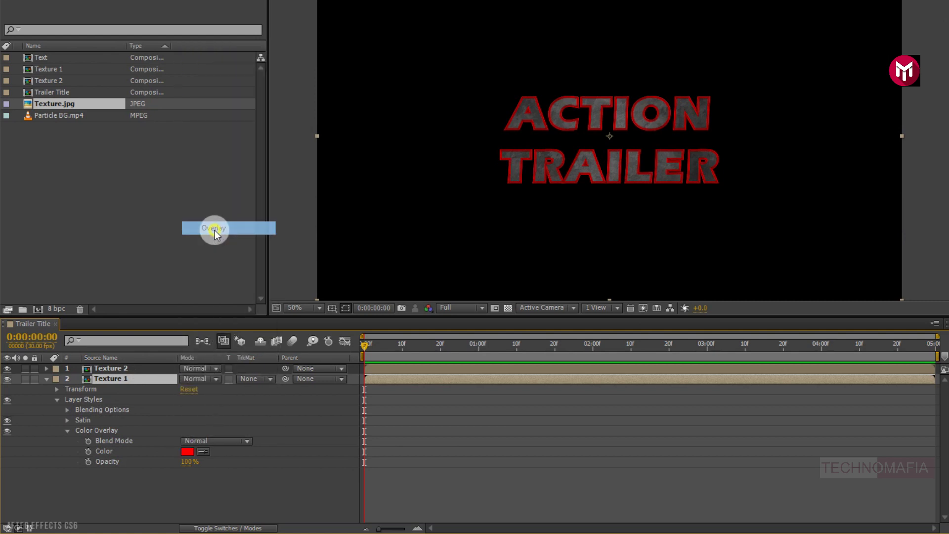
- Change Texture 1's Color Overlay color to a golden yellow
left_click(186, 452)
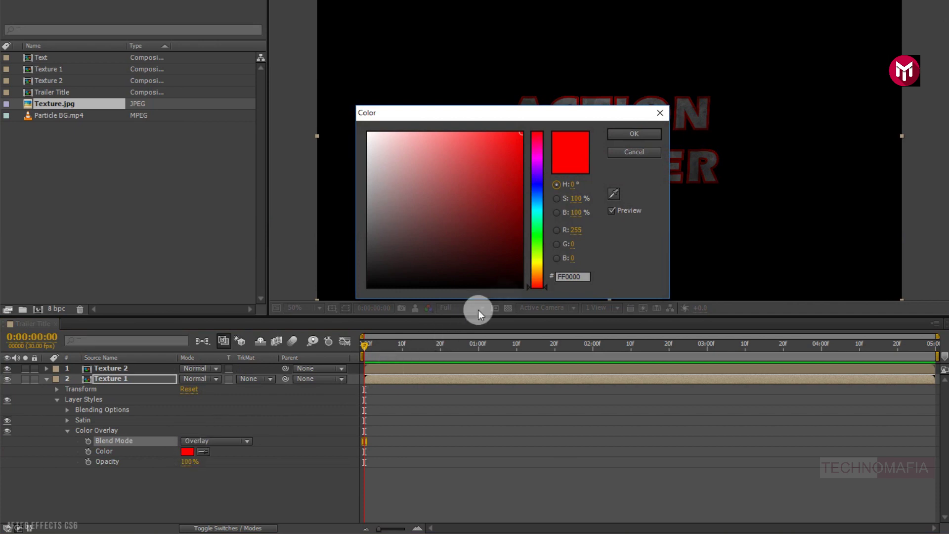
left_click_drag(536, 277, 537, 270)
left_click(615, 132)
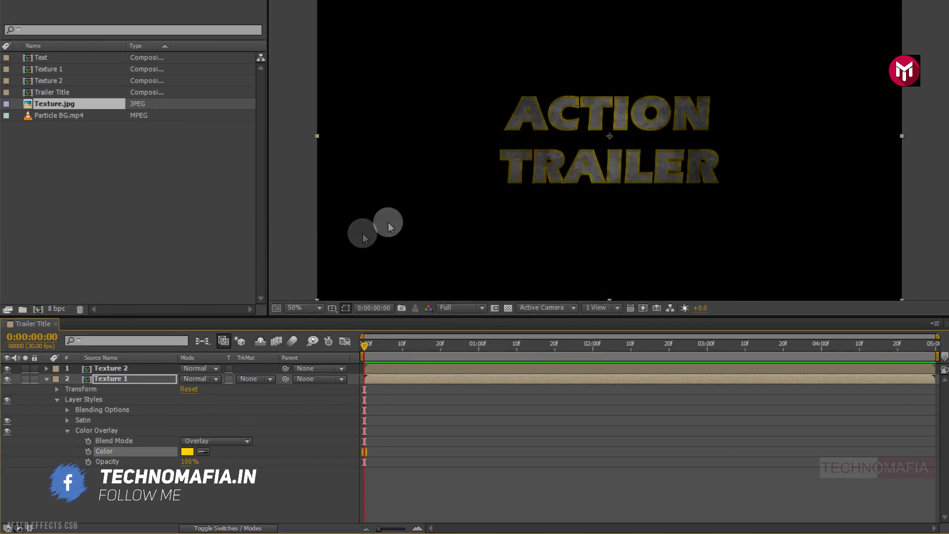
- Add a Bevel and Emboss layer style to Texture 1 and collapse the layer's properties
right_click(107, 380)
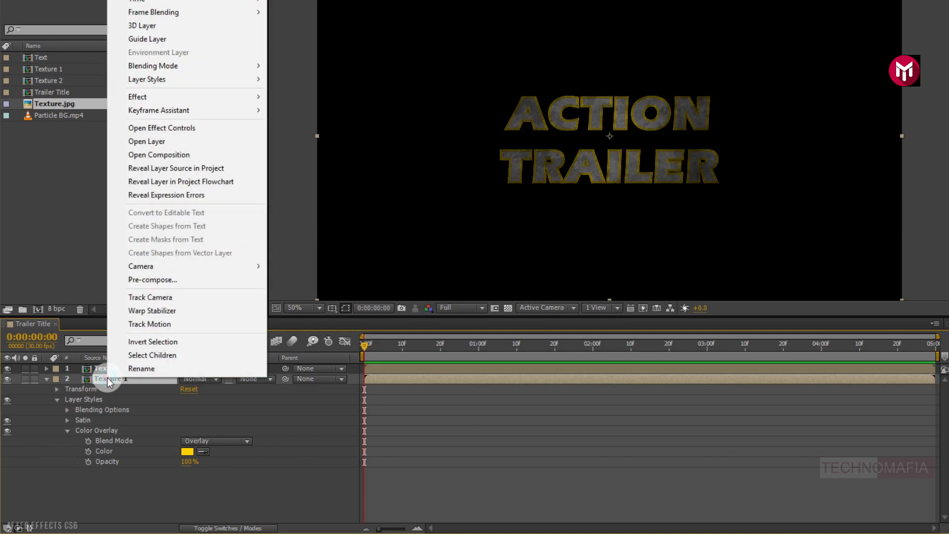
mouse_move(163, 84)
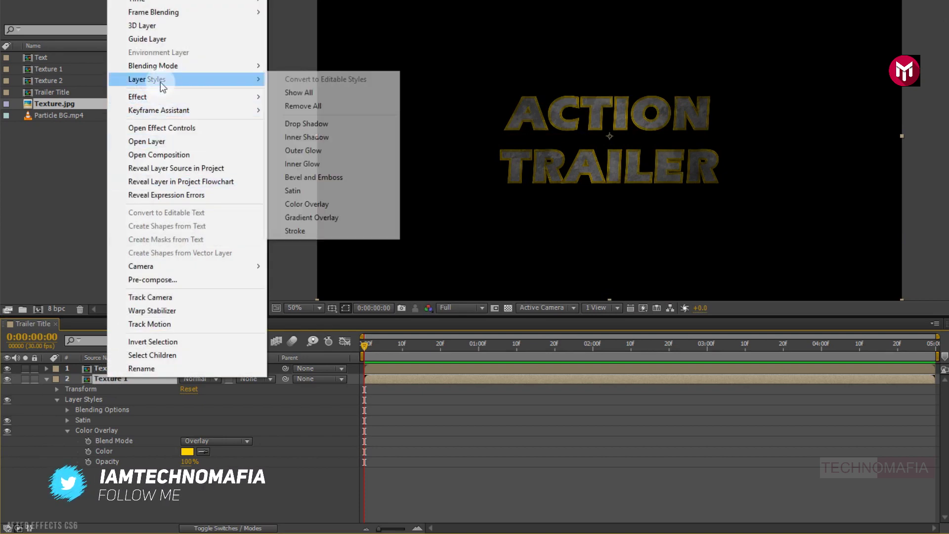
left_click(309, 177)
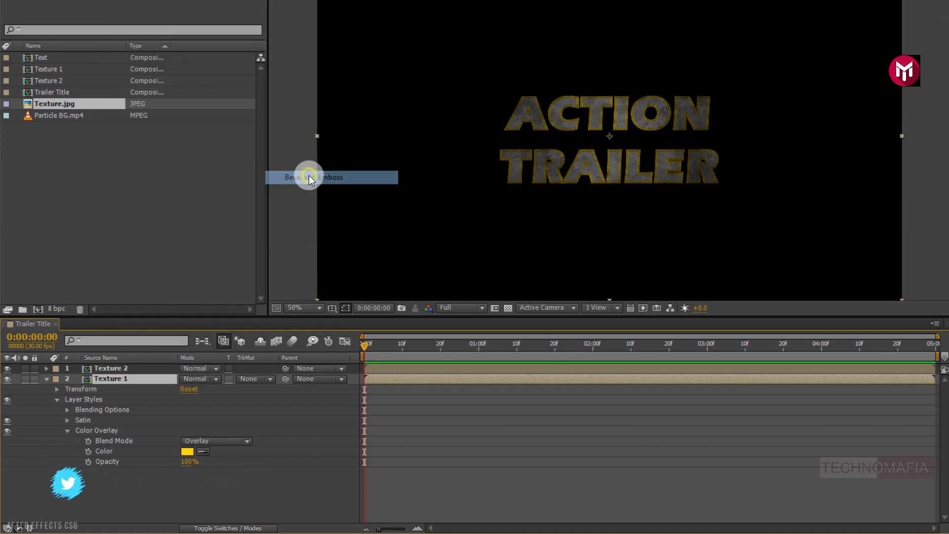
left_click(47, 380)
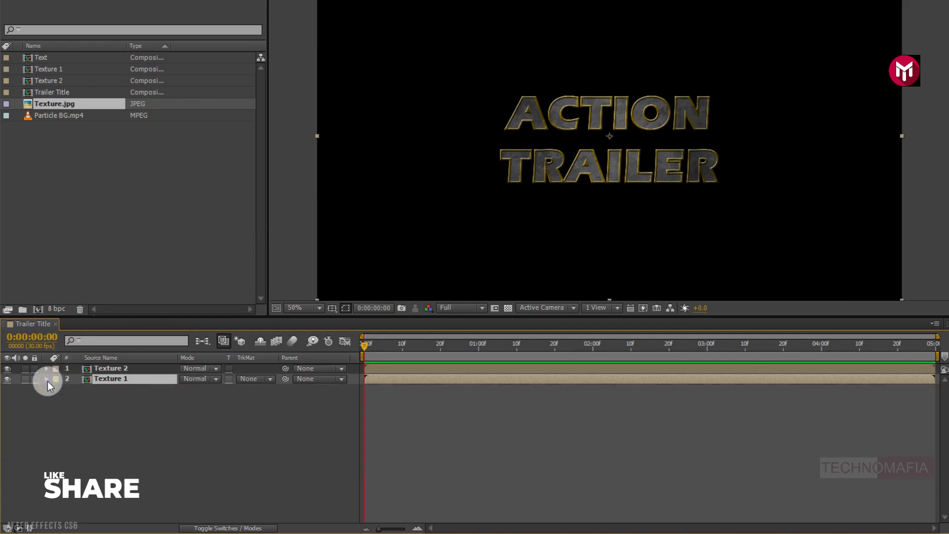
- Add a Color Overlay layer style to Texture 2 and set its blend mode to Overlay
left_click(103, 372)
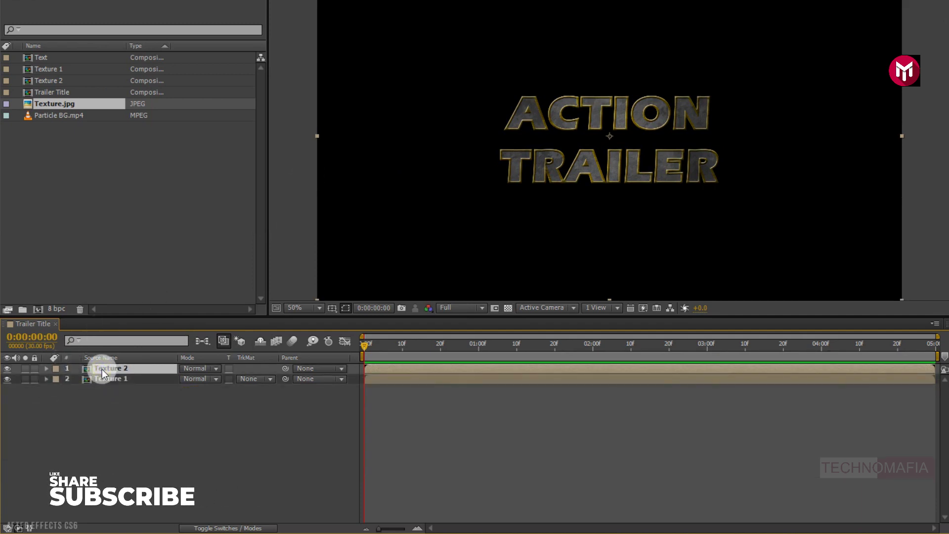
right_click(102, 368)
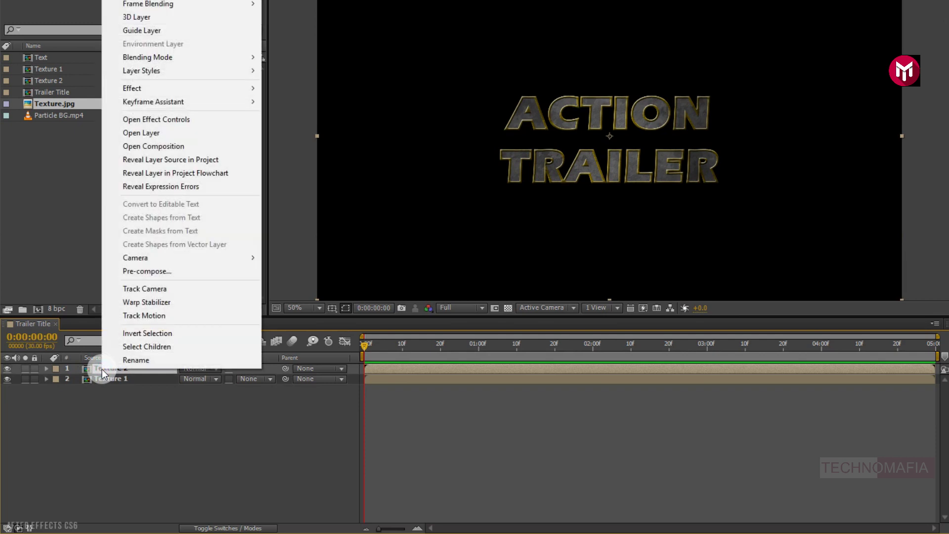
mouse_move(183, 70)
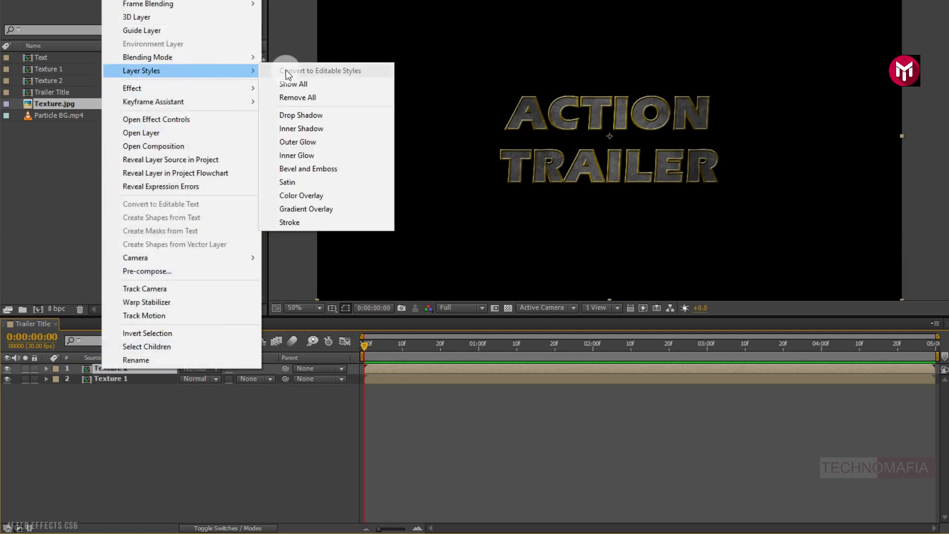
left_click(294, 195)
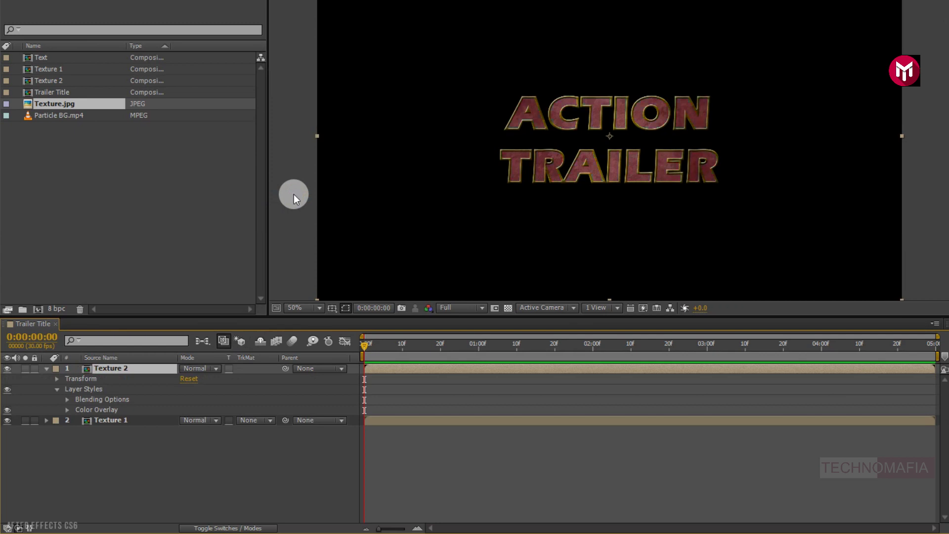
left_click(66, 409)
left_click(204, 421)
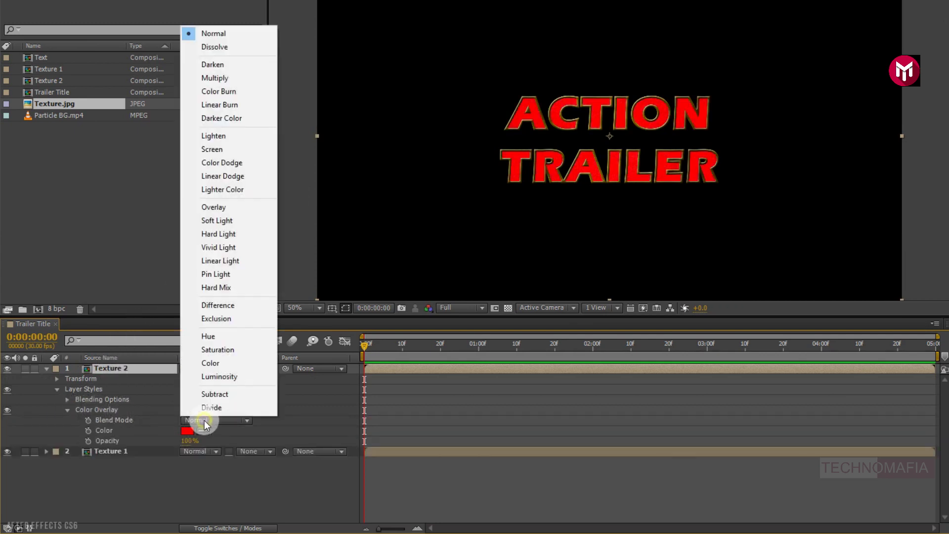
left_click(207, 207)
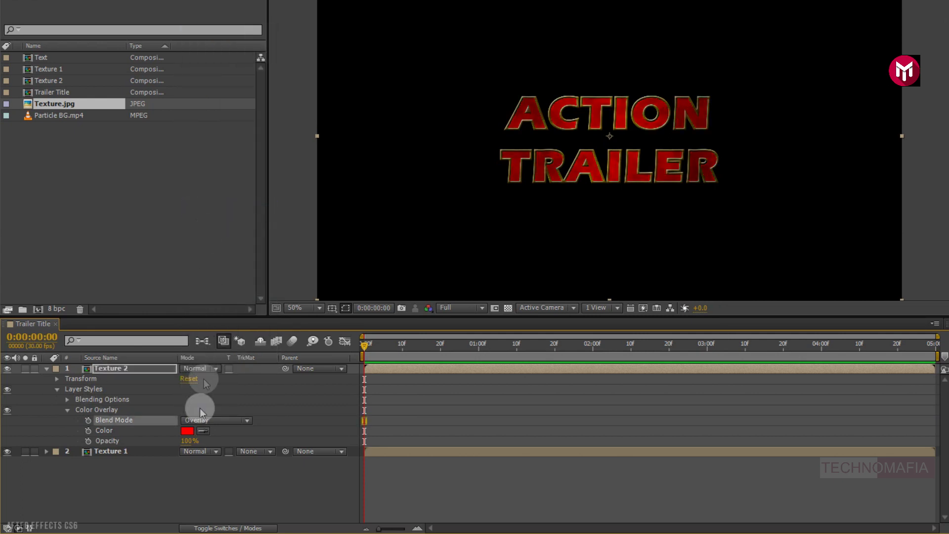
- Set Texture 2's Color Overlay color to golden yellow, FFC600
left_click(186, 431)
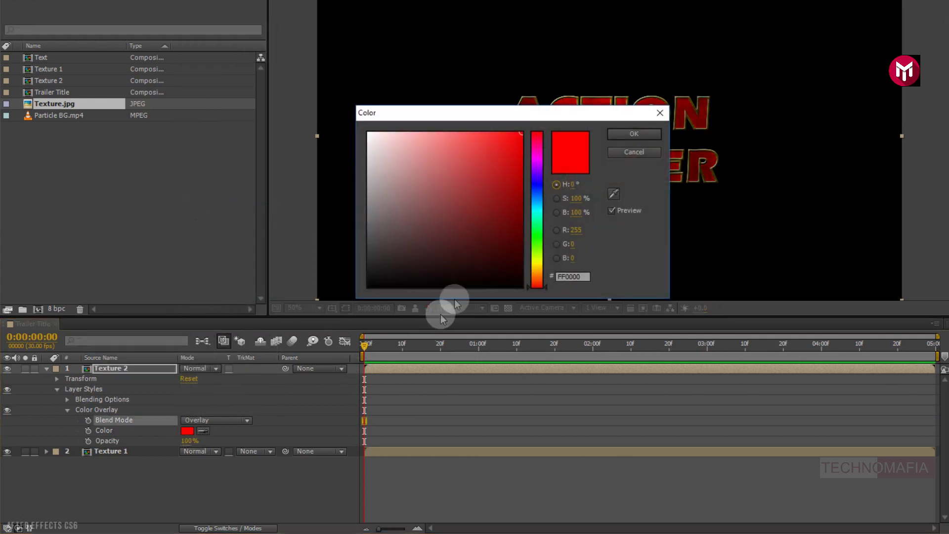
left_click_drag(535, 278, 535, 269)
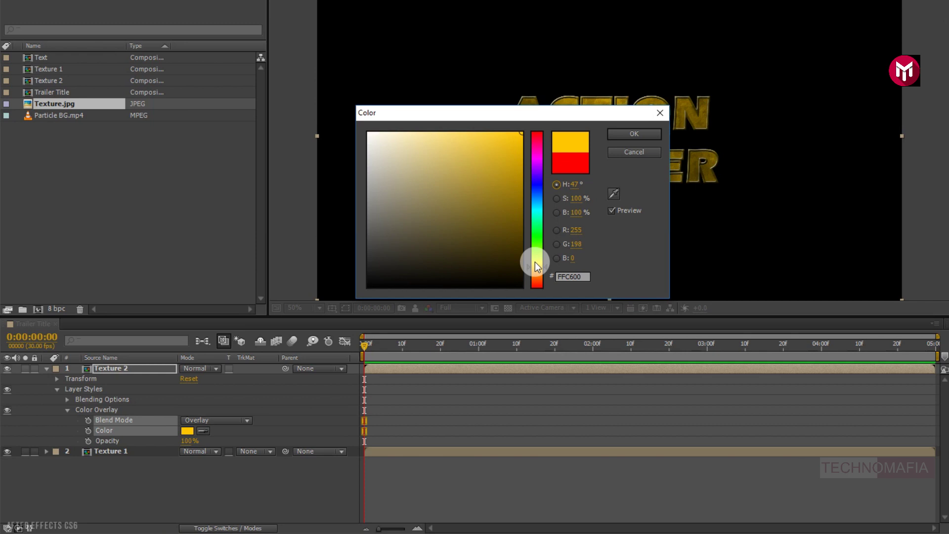
left_click(627, 135)
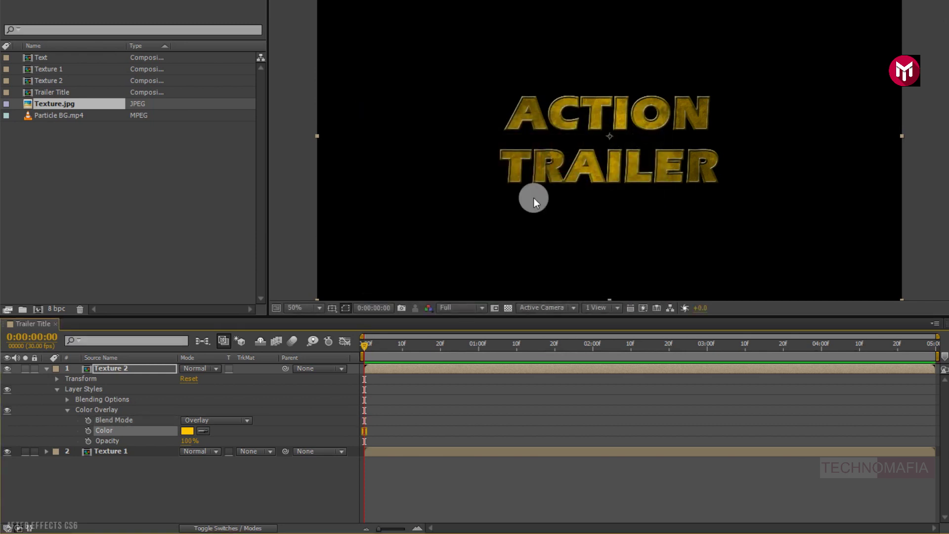
- Add a Satin layer style to Texture 2 and turn off its Invert option
left_click(129, 369)
right_click(132, 369)
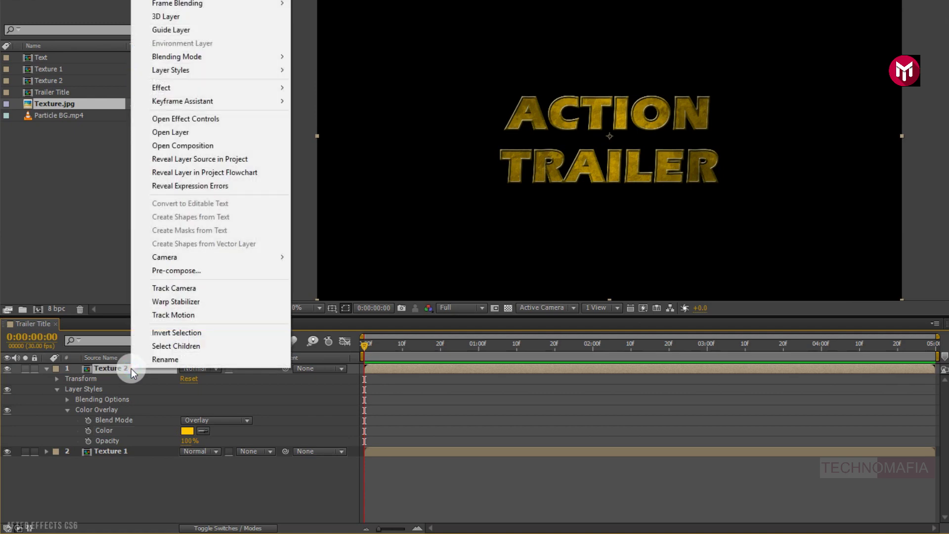
mouse_move(247, 73)
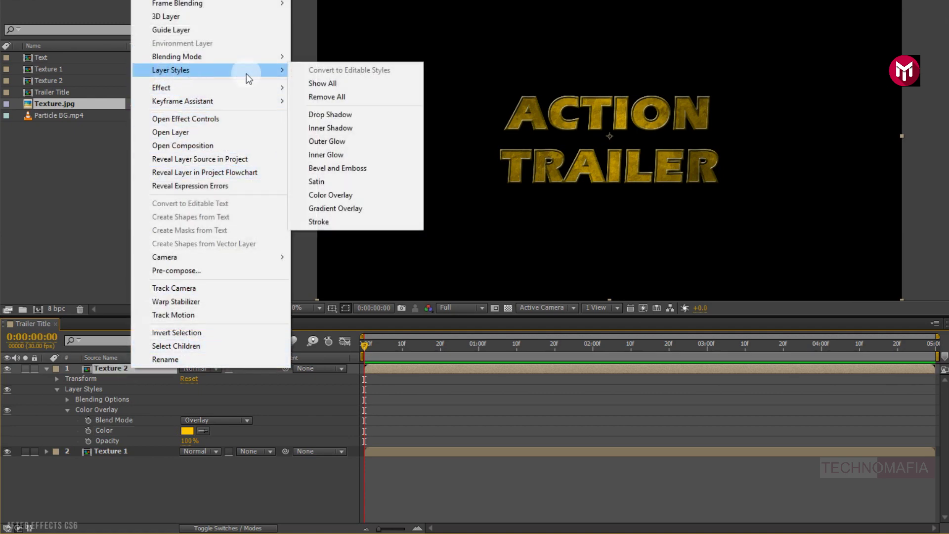
left_click(337, 181)
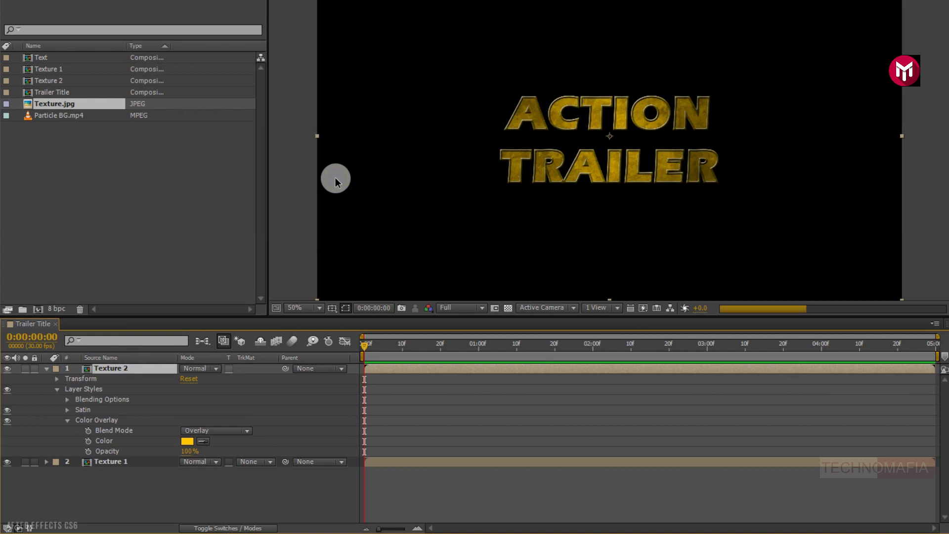
left_click(68, 421)
left_click(67, 410)
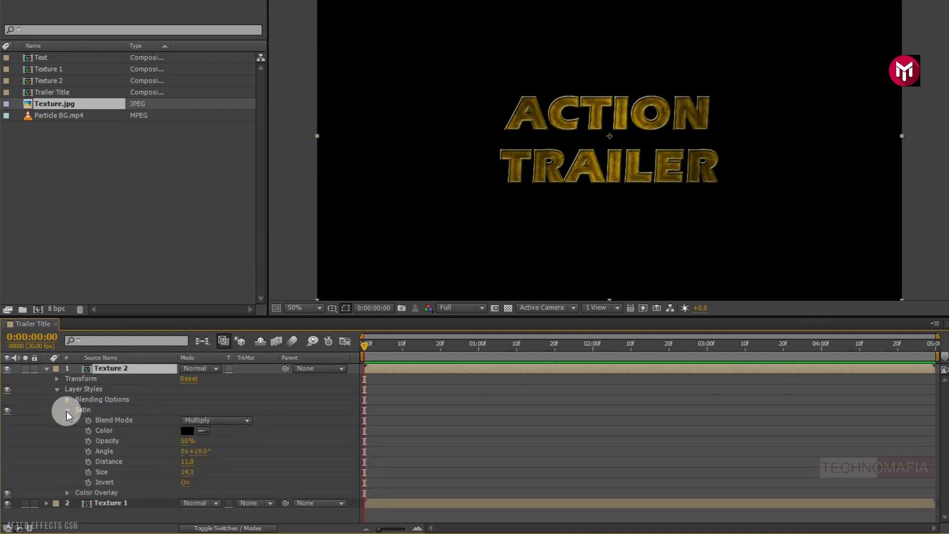
left_click(186, 483)
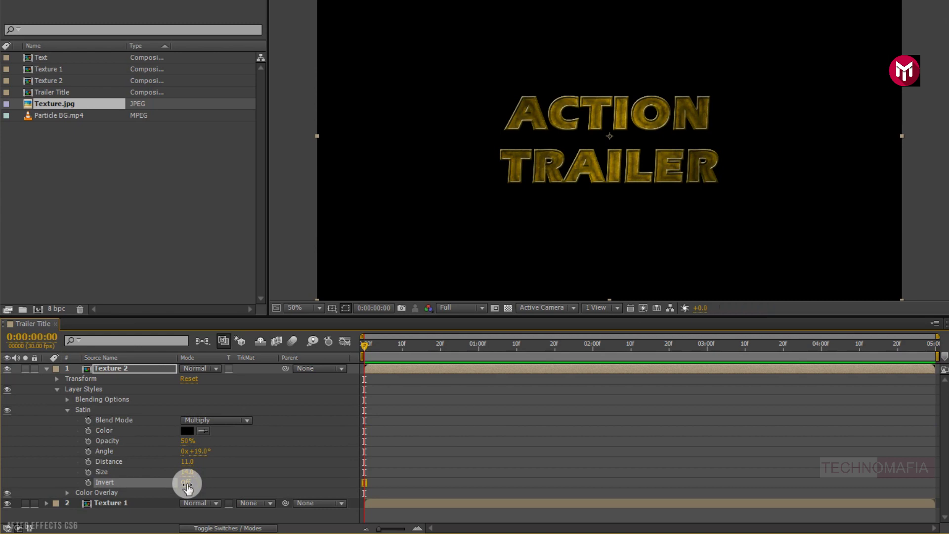
left_click(67, 410)
- Add Bevel and Emboss and Inner Glow layer styles to Texture 2 and collapse the layer's properties
right_click(107, 367)
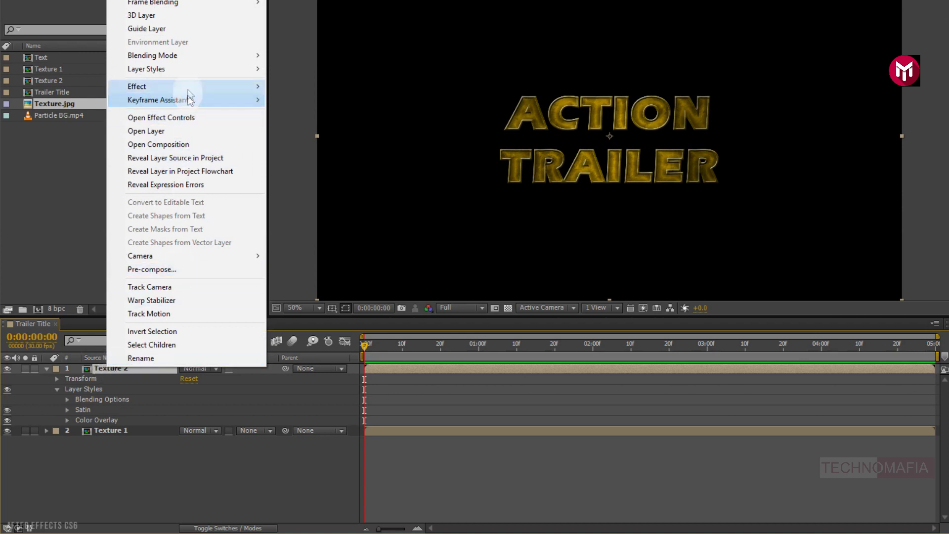
mouse_move(188, 69)
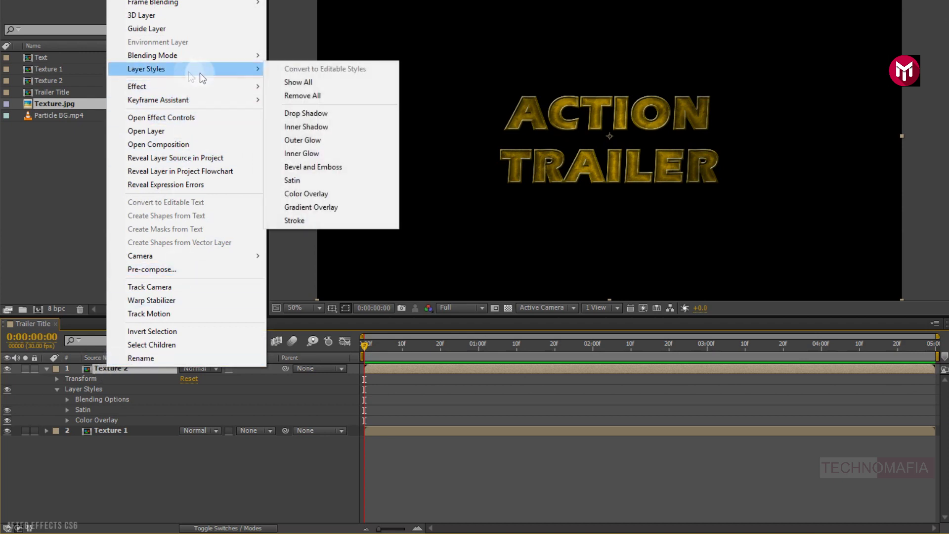
left_click(314, 167)
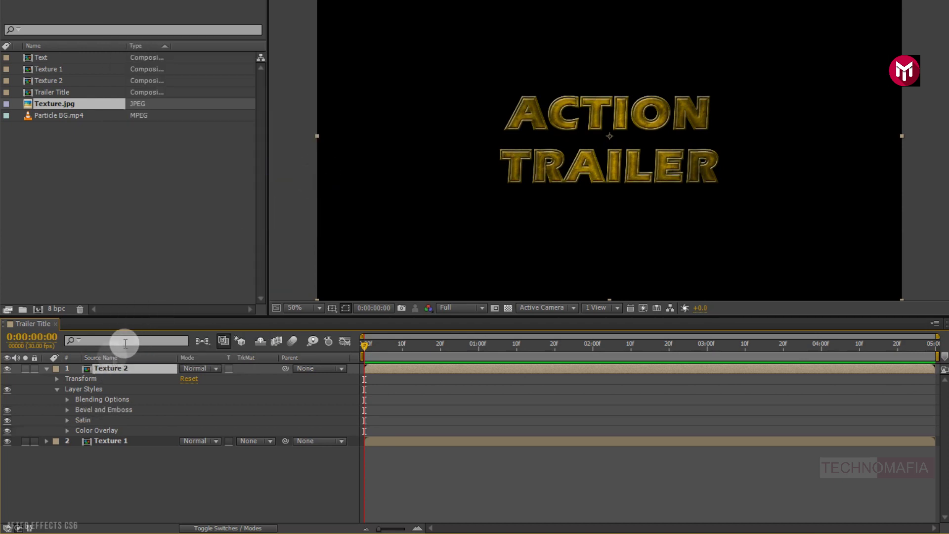
right_click(108, 371)
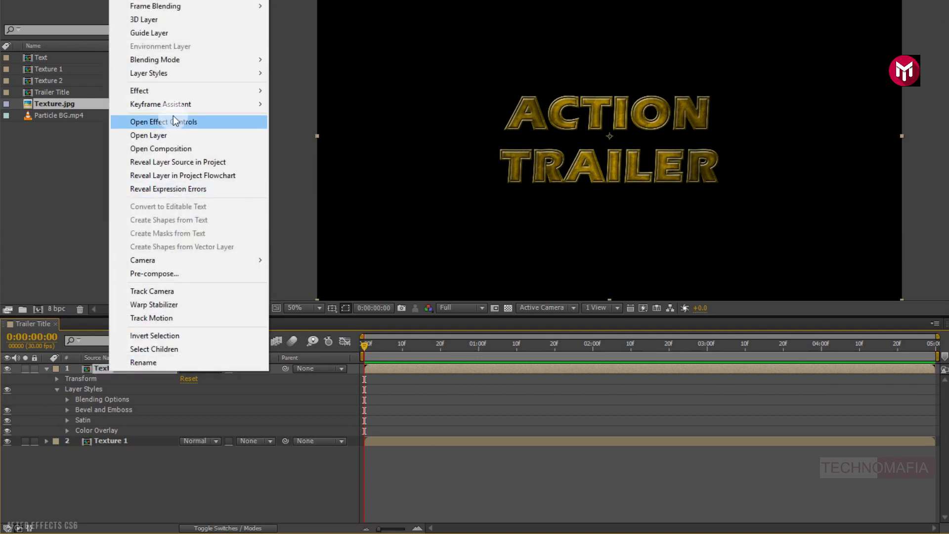
mouse_move(176, 74)
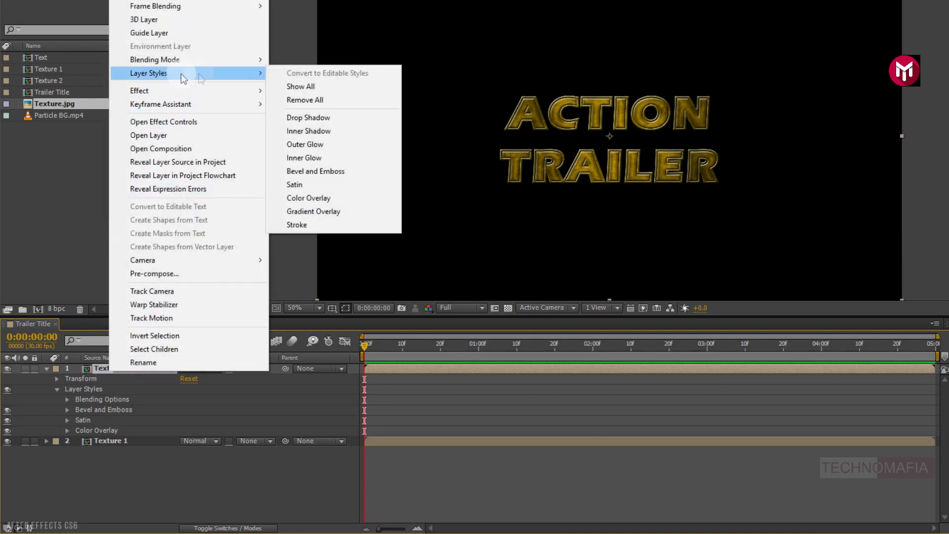
left_click(316, 157)
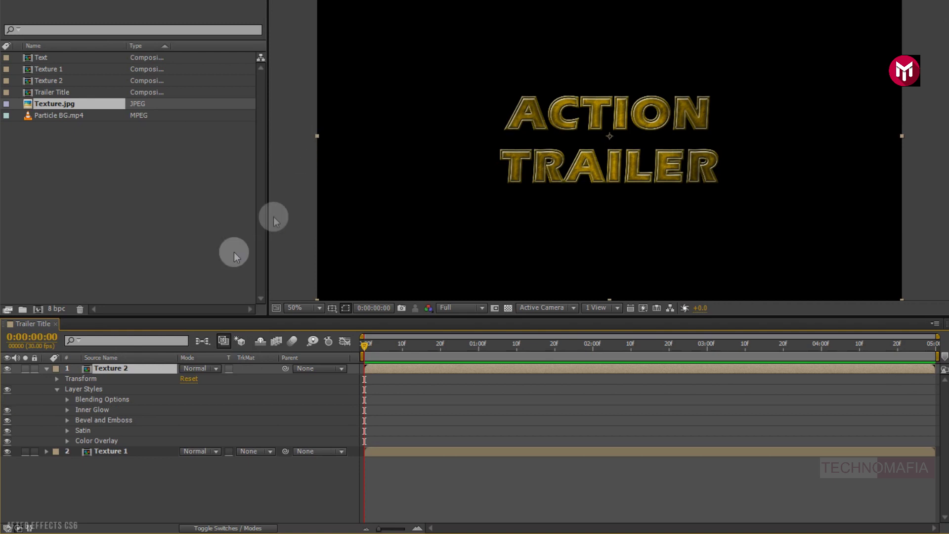
left_click(46, 369)
left_click(92, 401)
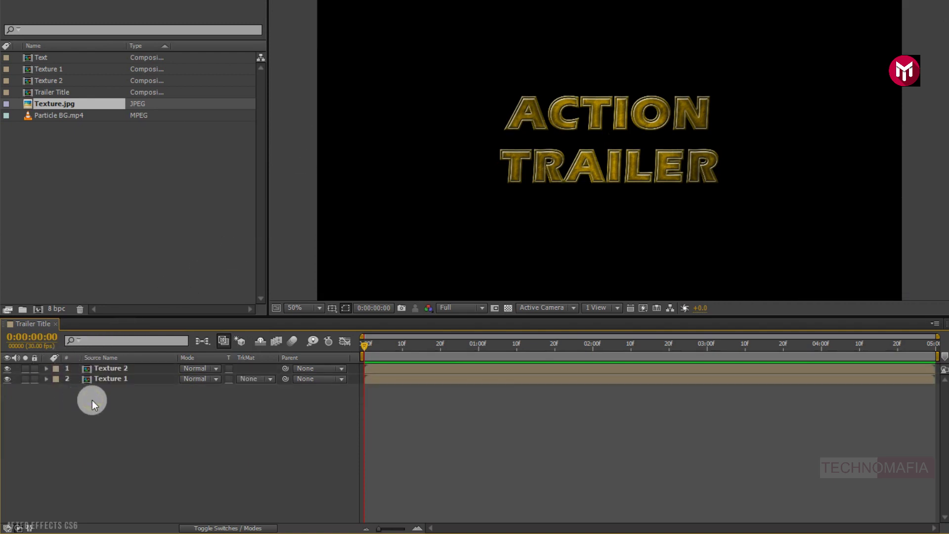
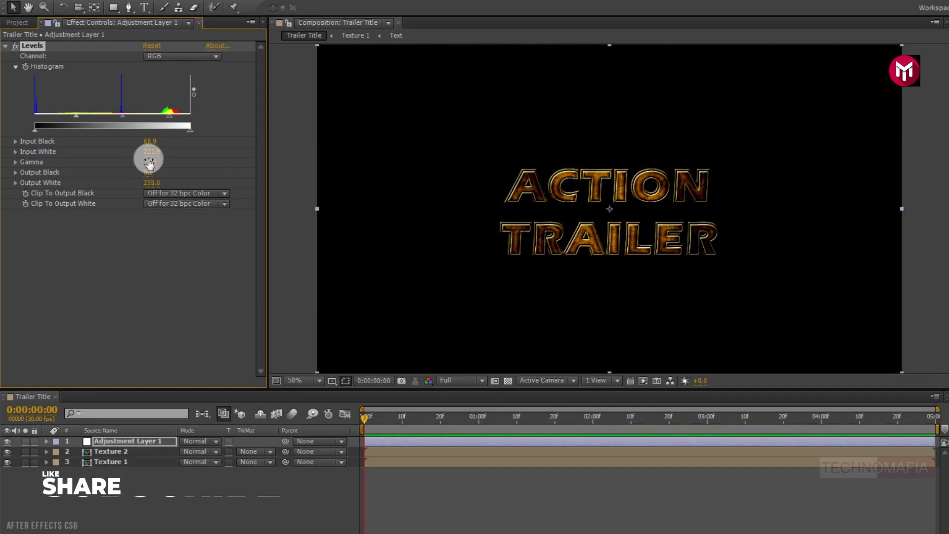
- Apply the Circle effect to Texture 1 and move its center to about 612, 480, beside the A of ACTION
key("period")
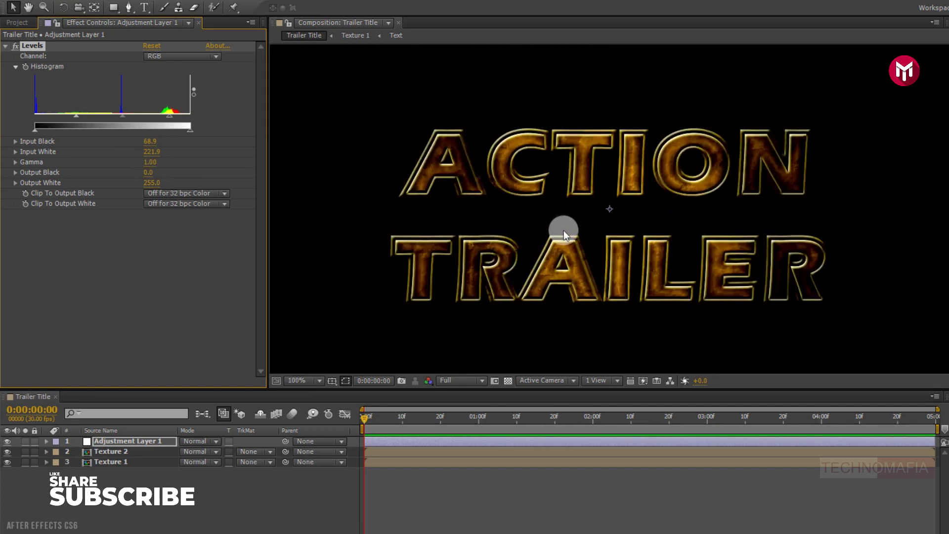
left_click(117, 461)
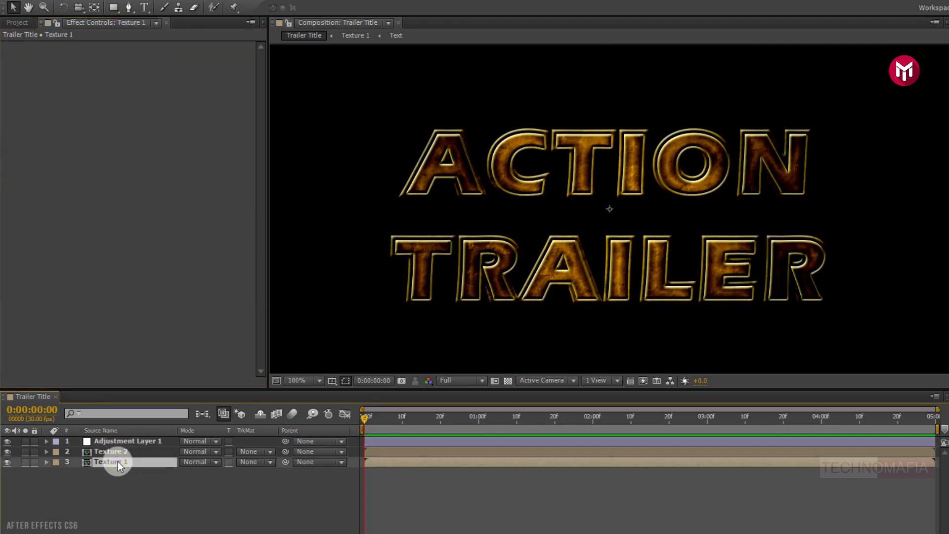
left_click(816, 40)
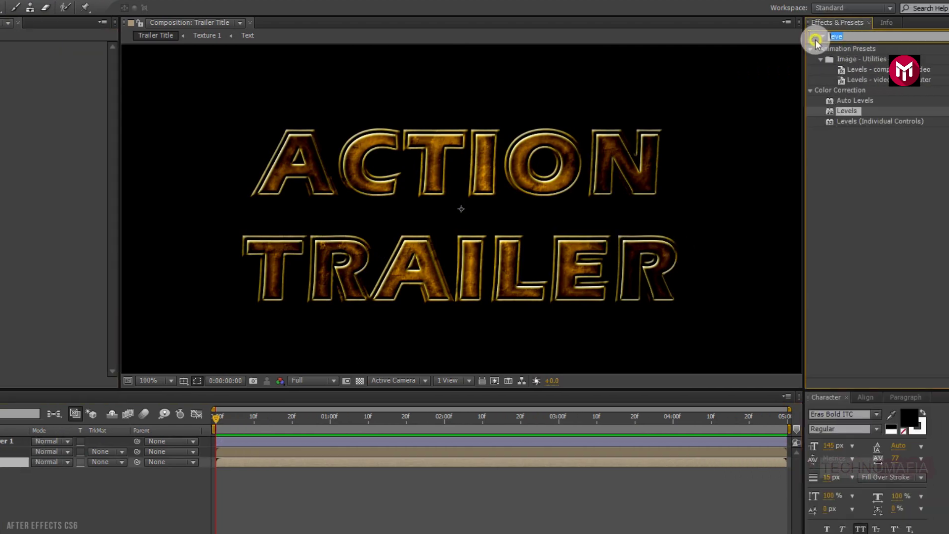
type("c")
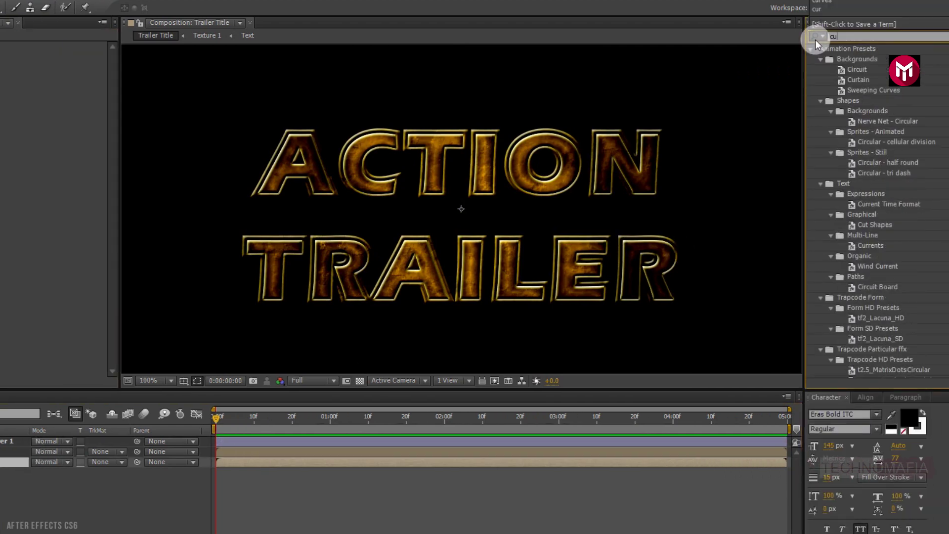
type("irc")
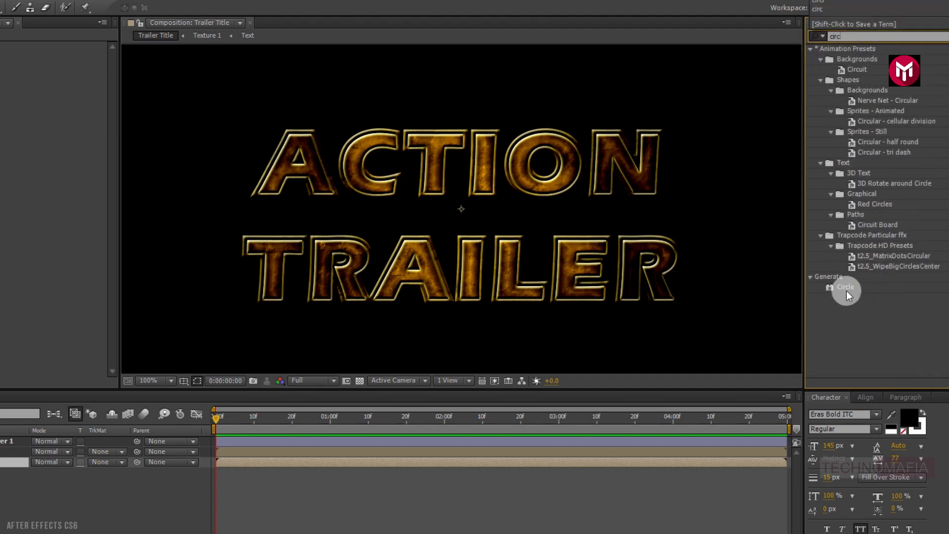
left_click(846, 290)
double_click(846, 290)
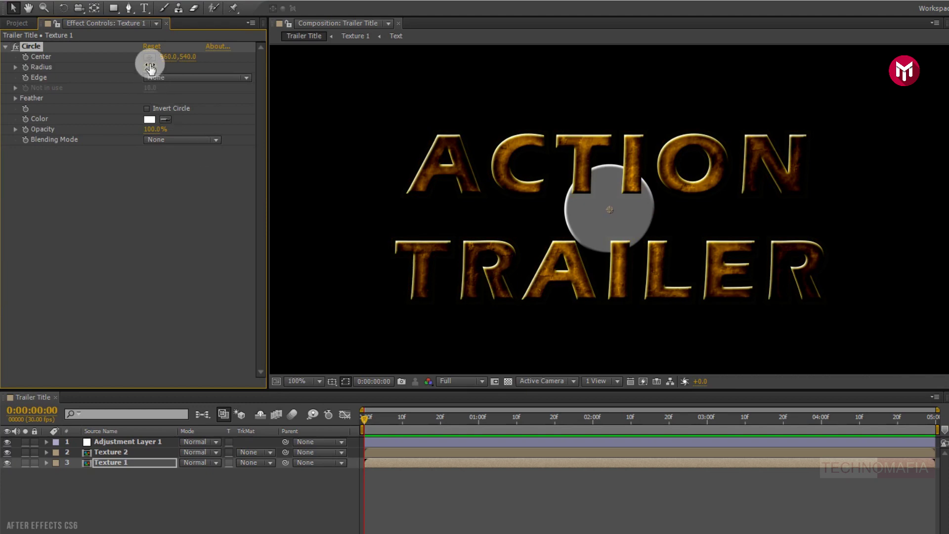
left_click_drag(609, 209, 398, 173)
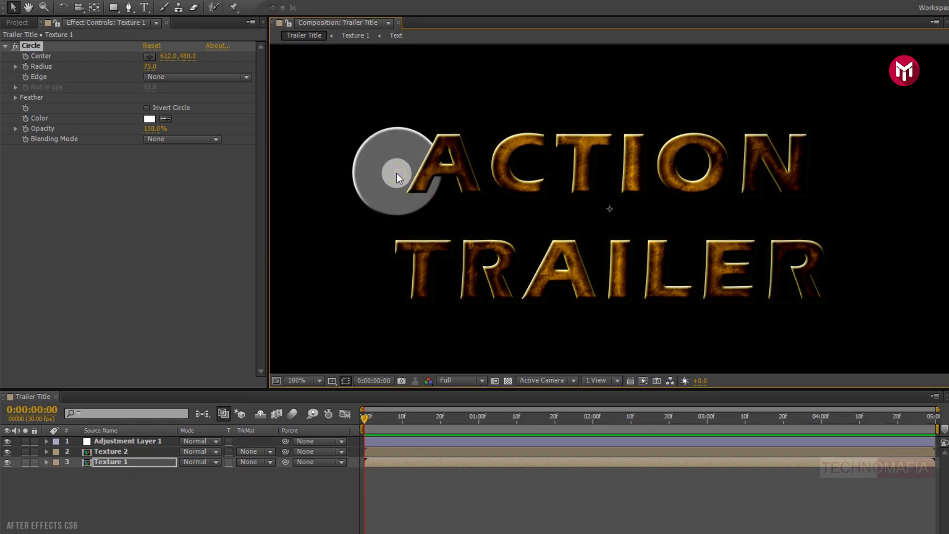
- Set the Texture 1 circle's Feather Outer Edge to 72 and its blending mode to Overlay
left_click(15, 98)
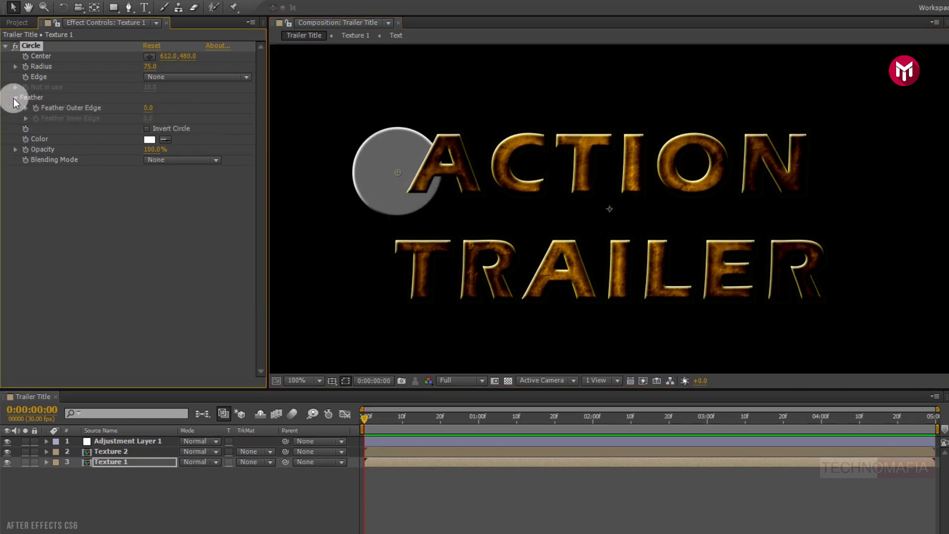
left_click(147, 108)
type("72")
key("Return")
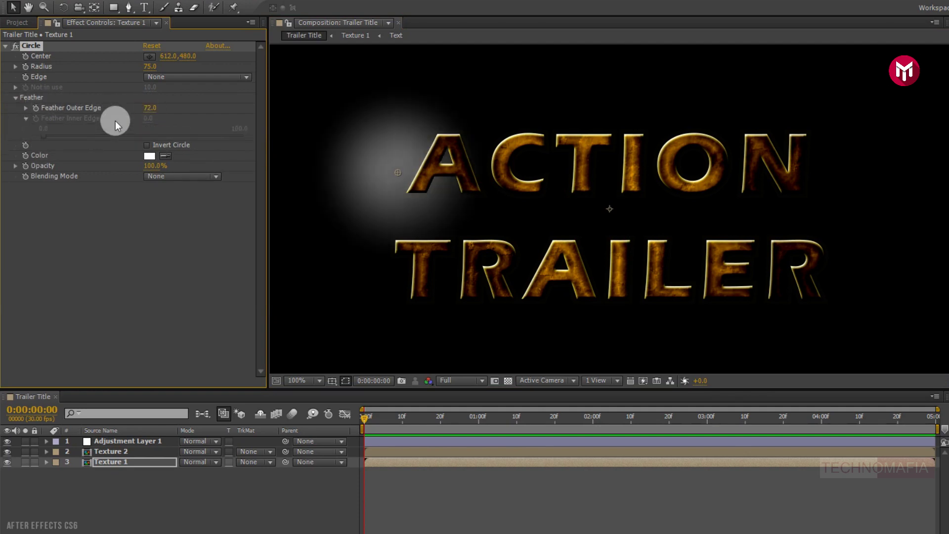
left_click(167, 176)
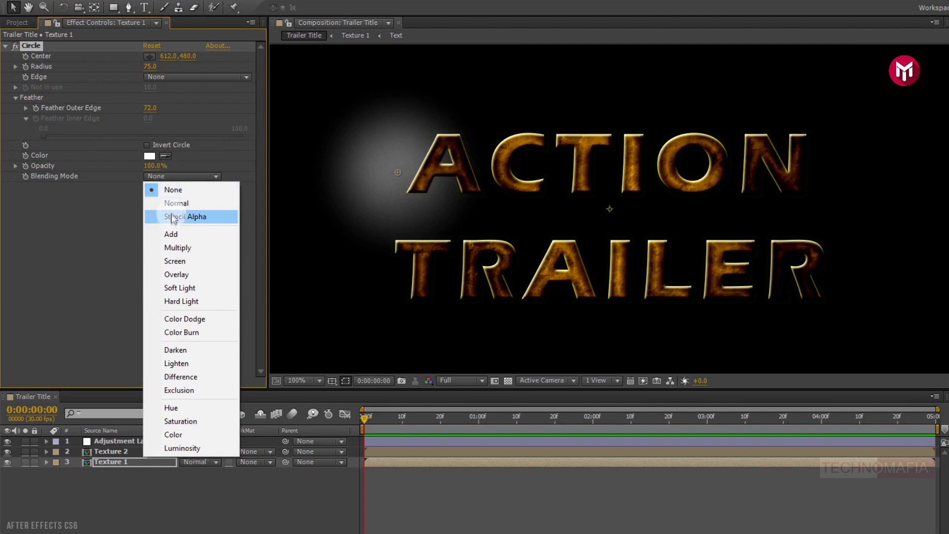
left_click(179, 275)
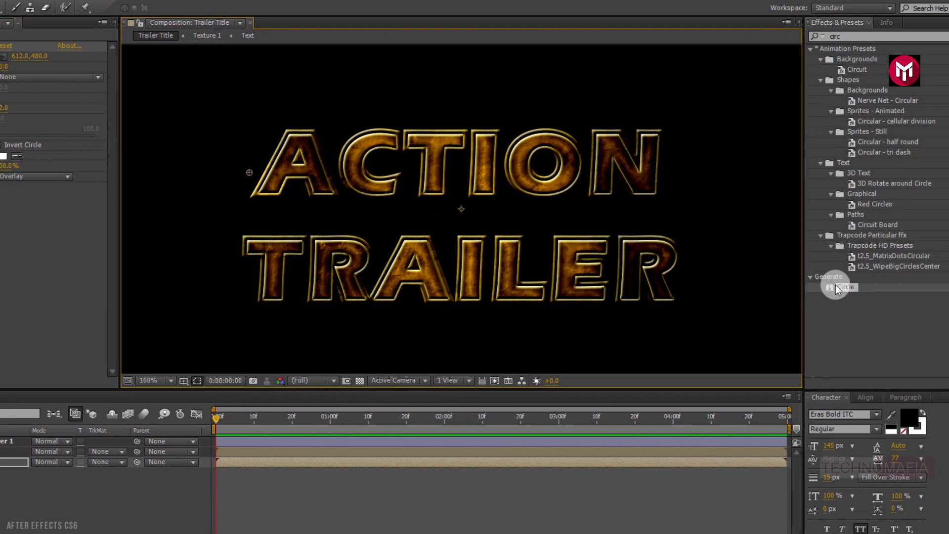
- Add a second Circle effect to Texture 1, centered at about 1028, 489, with Feather Outer Edge 72 and Overlay blending mode
double_click(838, 288)
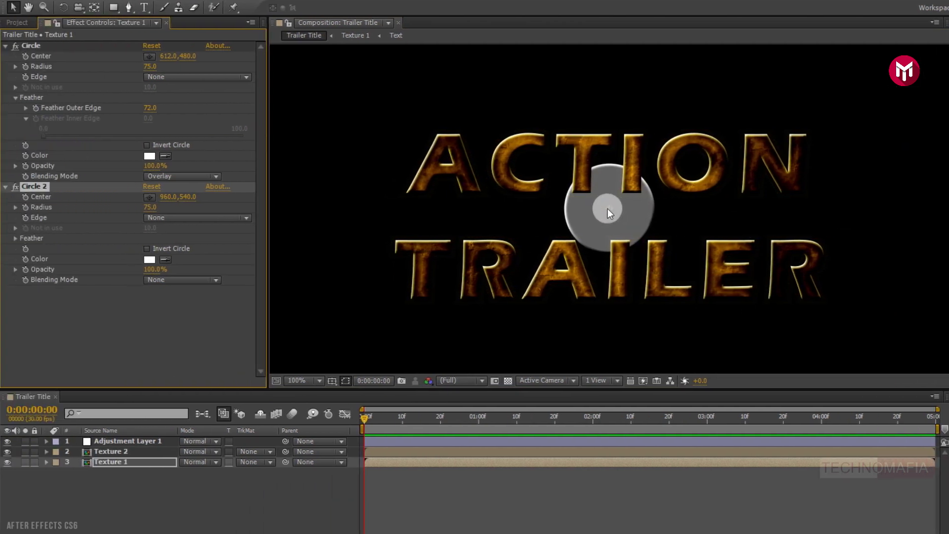
left_click_drag(607, 208, 651, 176)
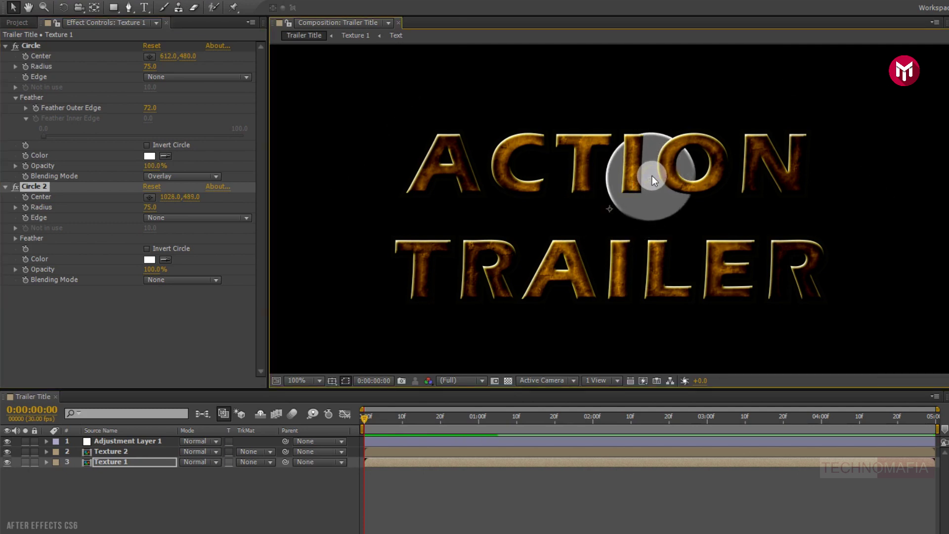
left_click(16, 239)
left_click(149, 249)
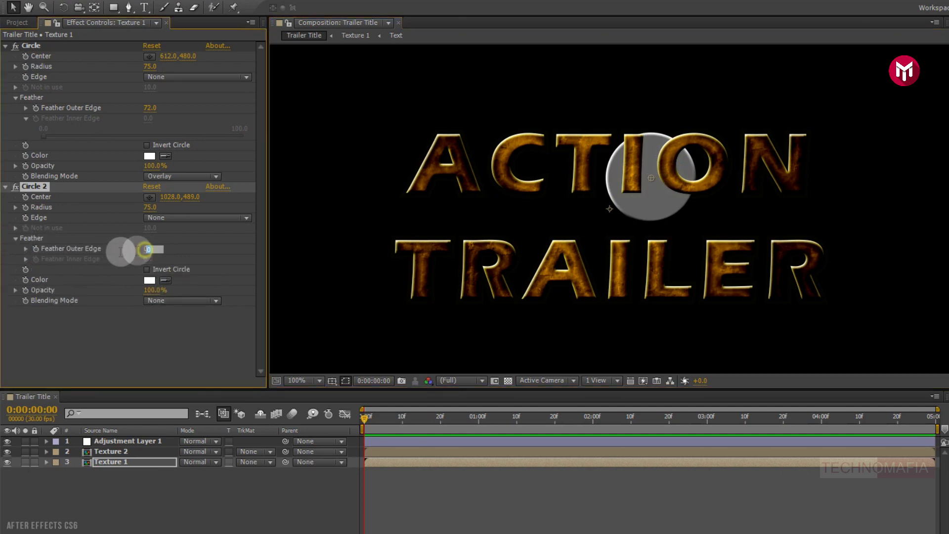
key("Return")
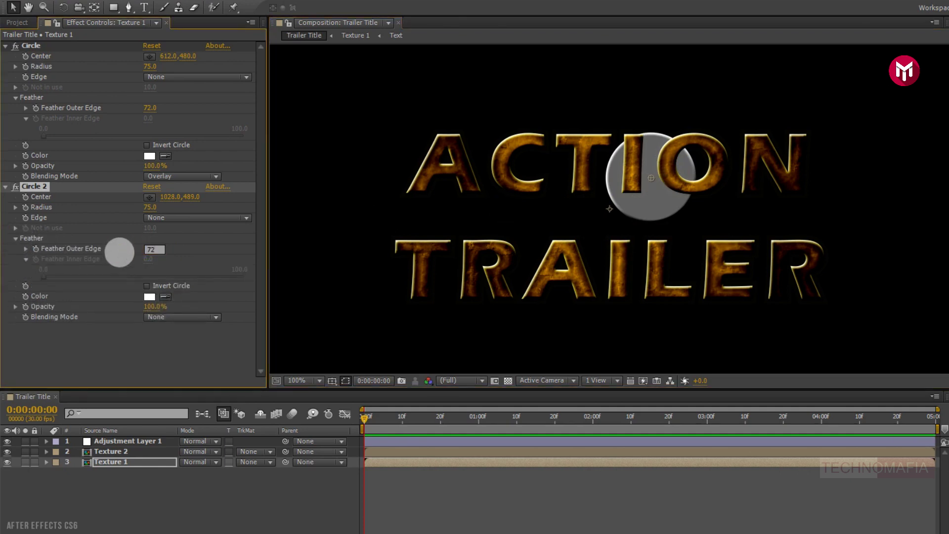
left_click(161, 316)
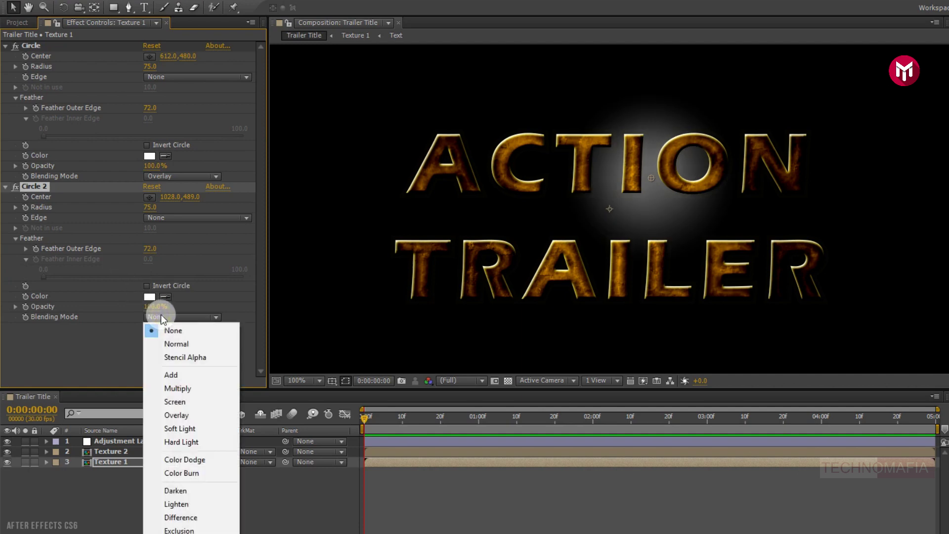
left_click(172, 415)
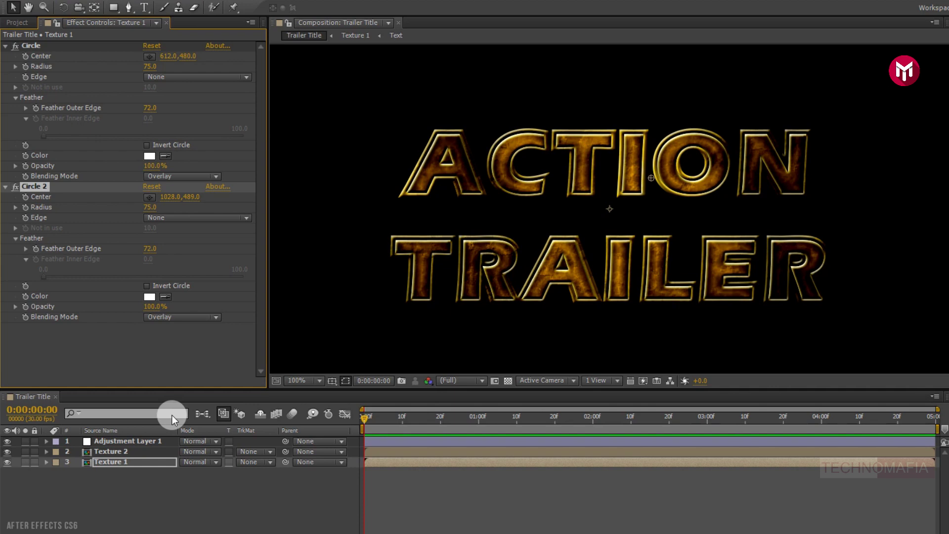
- Apply the Circle effect to Texture 2, centered at about 666, 502 over the A of ACTION, with Feather Outer Edge 72
left_click(116, 452)
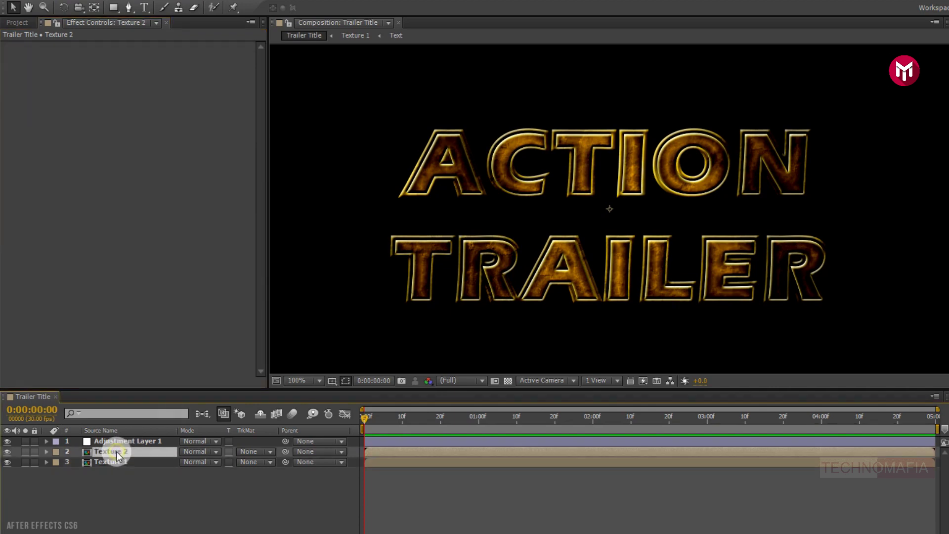
left_click(841, 288)
double_click(841, 288)
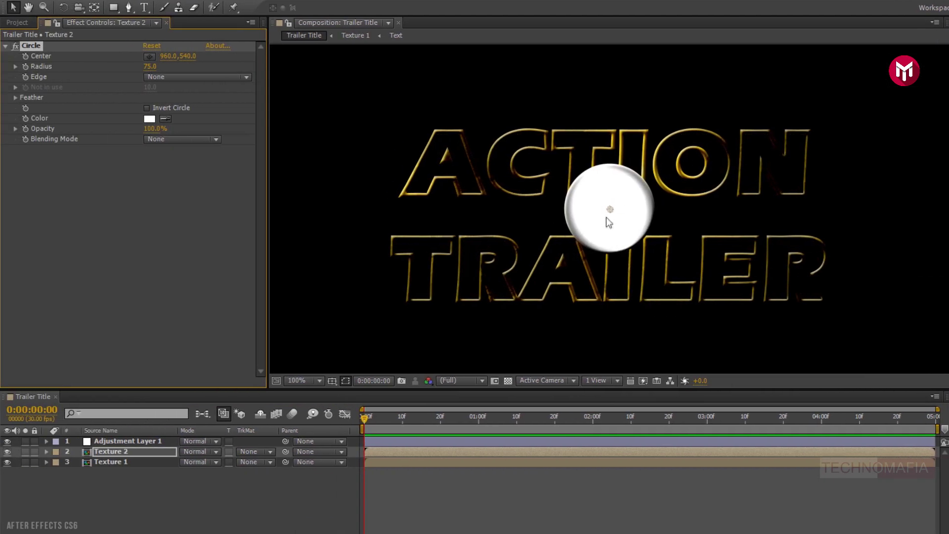
left_click_drag(589, 206, 428, 186)
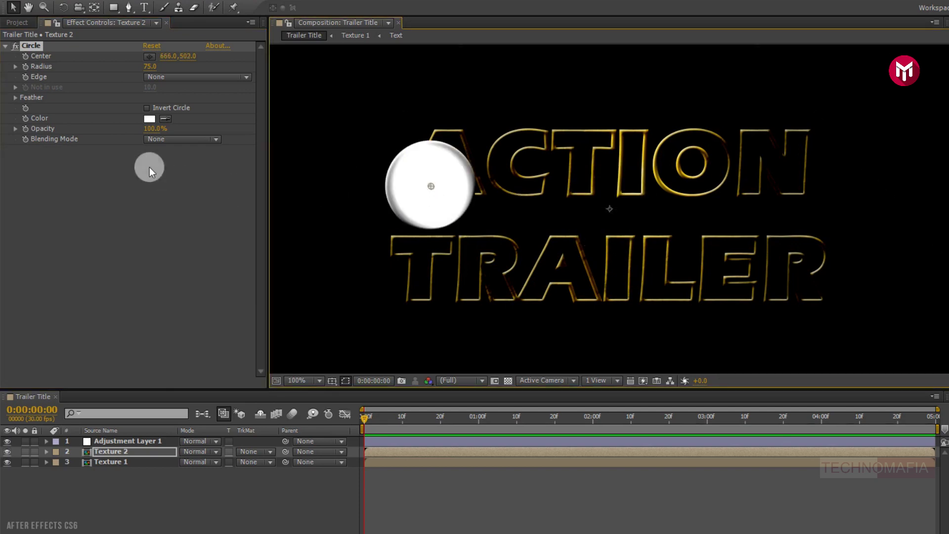
left_click(16, 99)
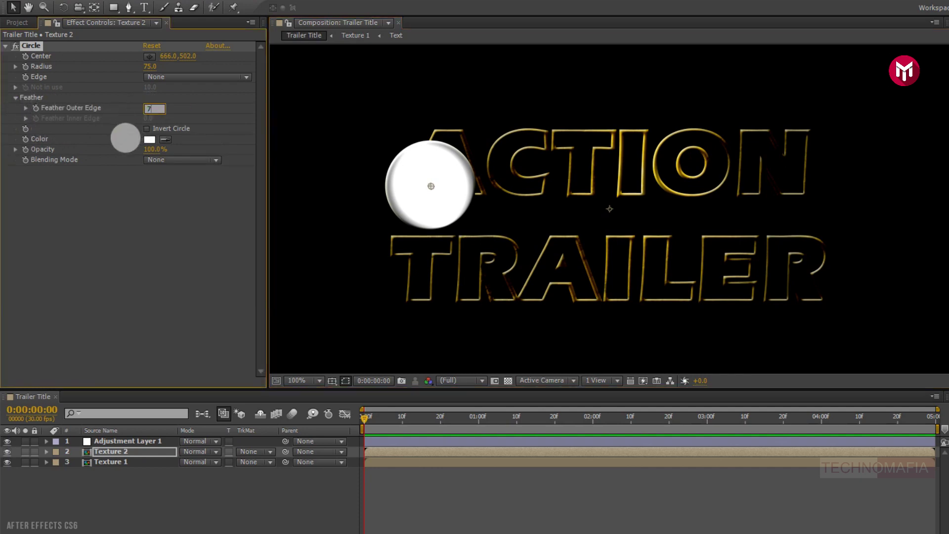
key("Return")
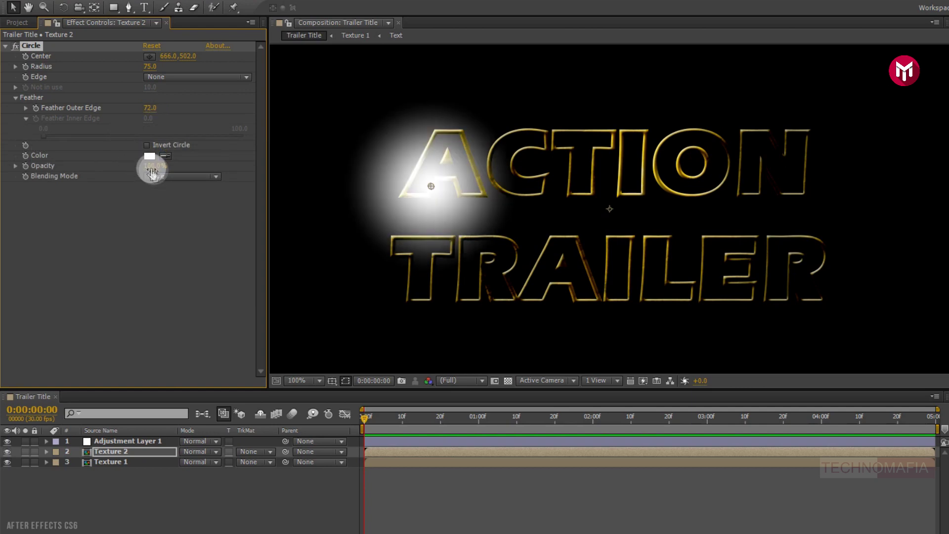
- Set the Texture 2 circle's blending mode to Overlay and add a second Circle effect centered at about 1033, 488, between I and O
left_click(157, 177)
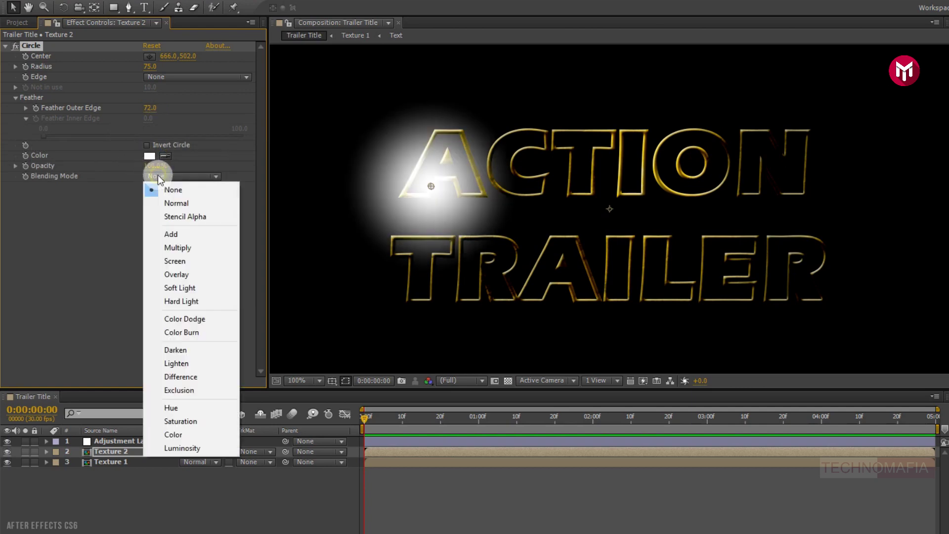
left_click(174, 273)
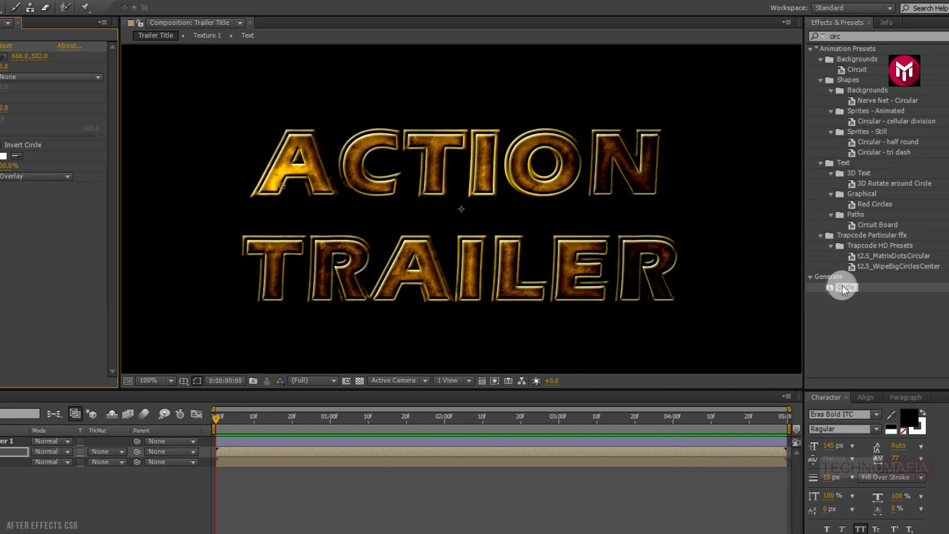
left_click(843, 288)
double_click(842, 287)
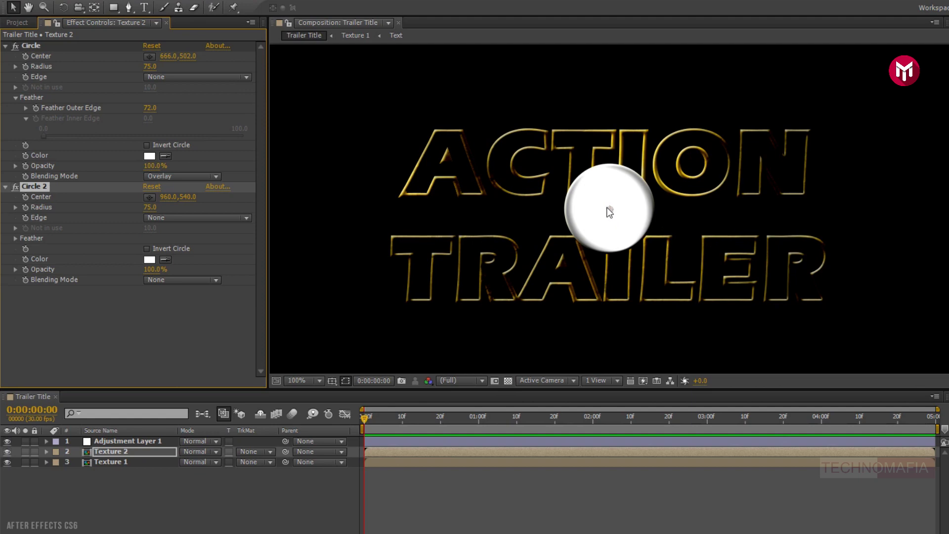
left_click_drag(609, 210, 655, 180)
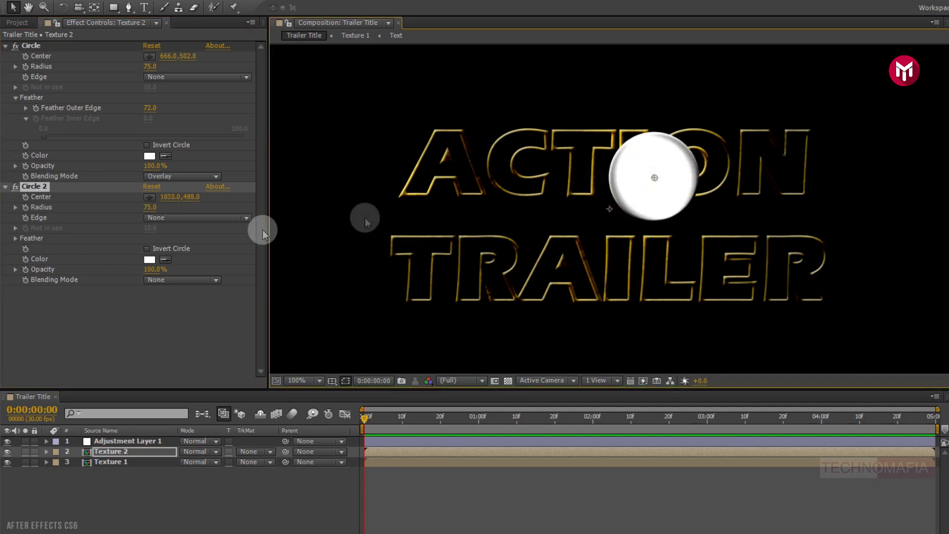
- Set the second Texture 2 circle's Feather Outer Edge to 72 and its blending mode to Overlay
left_click(16, 239)
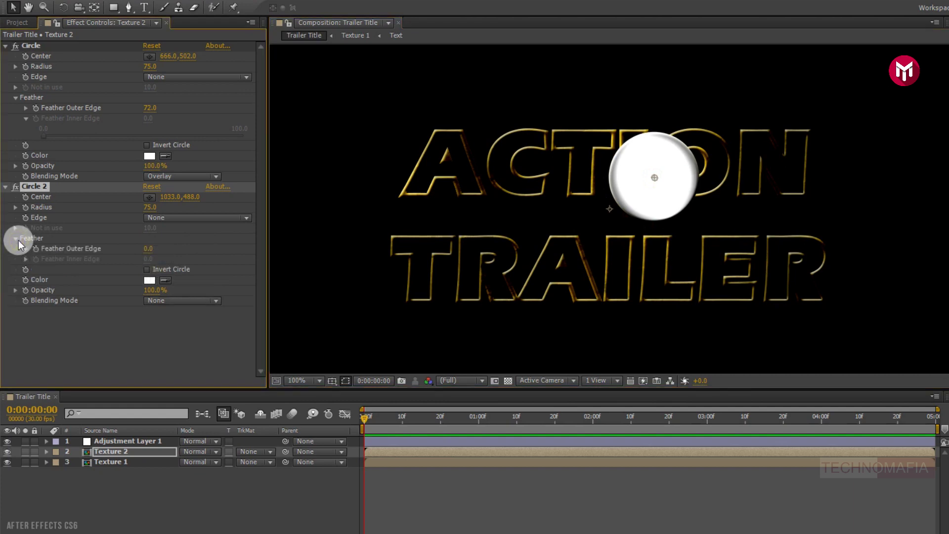
left_click(146, 249)
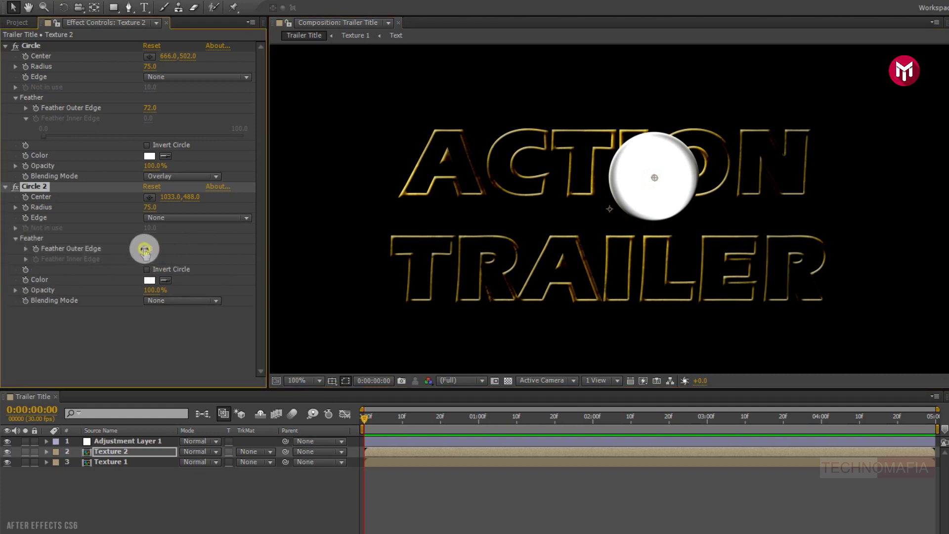
type("72")
left_click(118, 261)
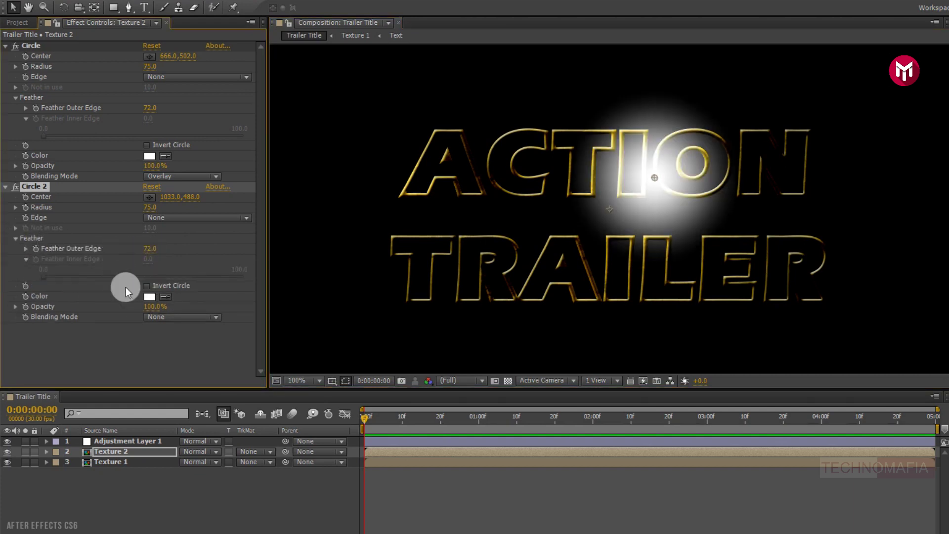
left_click(153, 323)
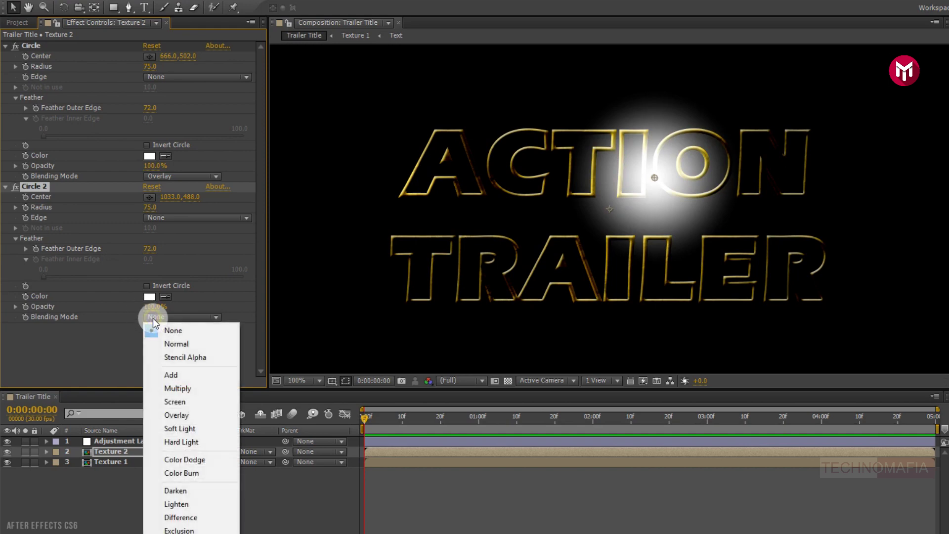
left_click(167, 412)
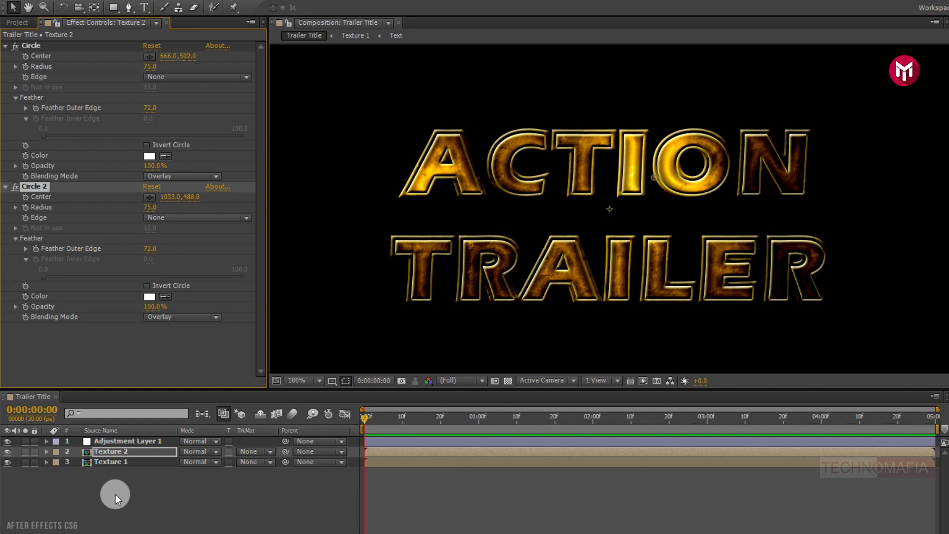
- Pre-compose Adjustment Layer 1, Texture 2 and Texture 1 as "Text Effect", moving all attributes into the new composition
left_click(110, 467)
left_click(108, 452, "ctrl")
left_click(108, 444, "ctrl")
right_click(108, 448)
left_click(144, 350)
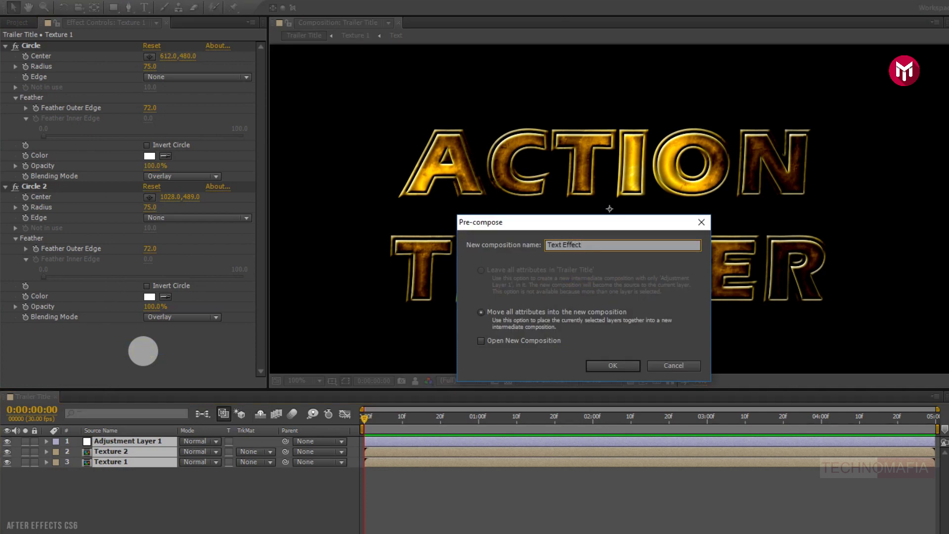
left_click(596, 363)
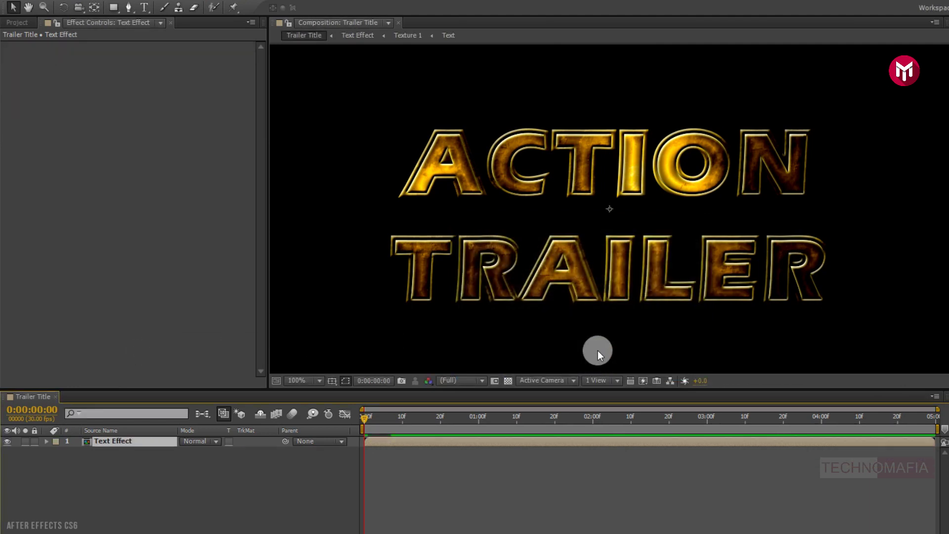
- Turn the Text Effect layer into a 3D layer
scroll(597, 351, "down", 2)
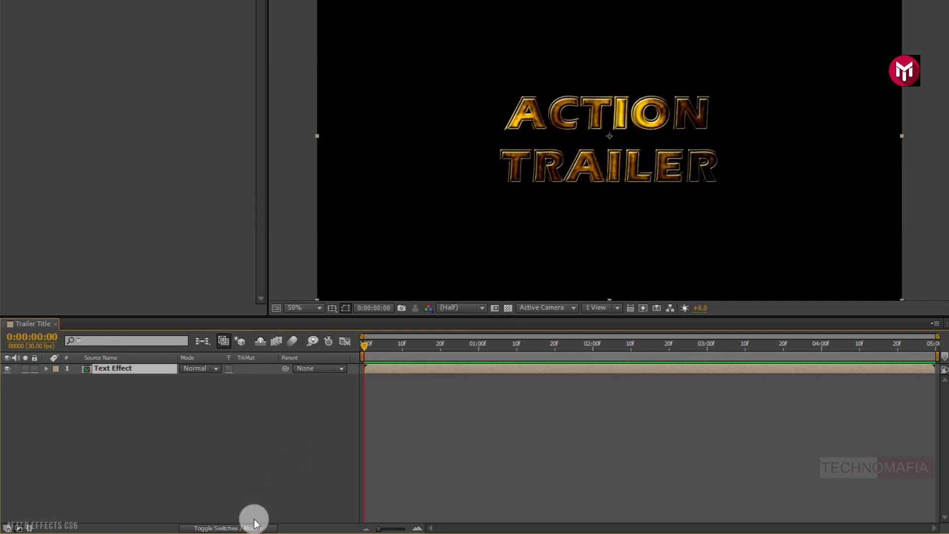
left_click(250, 520)
left_click(248, 371)
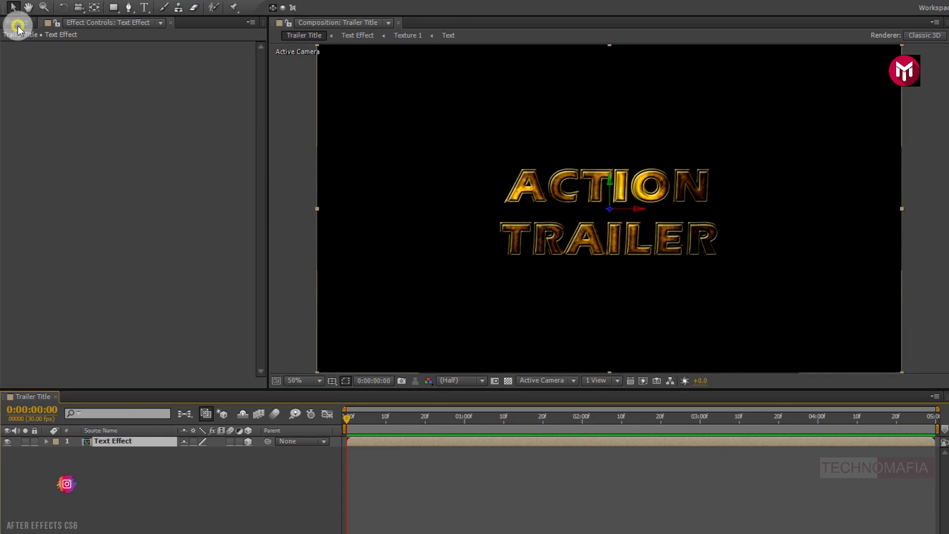
- Add the Particle BG.mp4 footage to the Trailer Title composition below the Text Effect layer
left_click(17, 24)
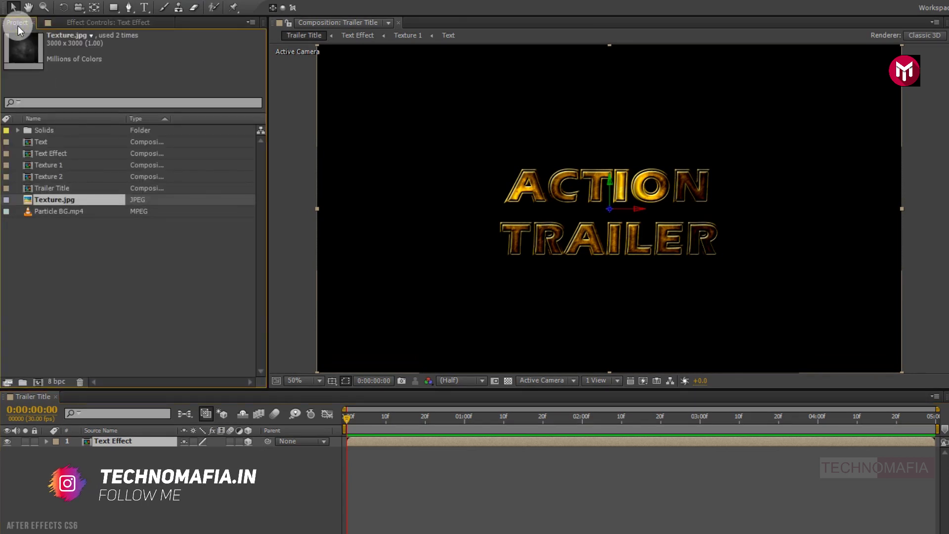
left_click(45, 211)
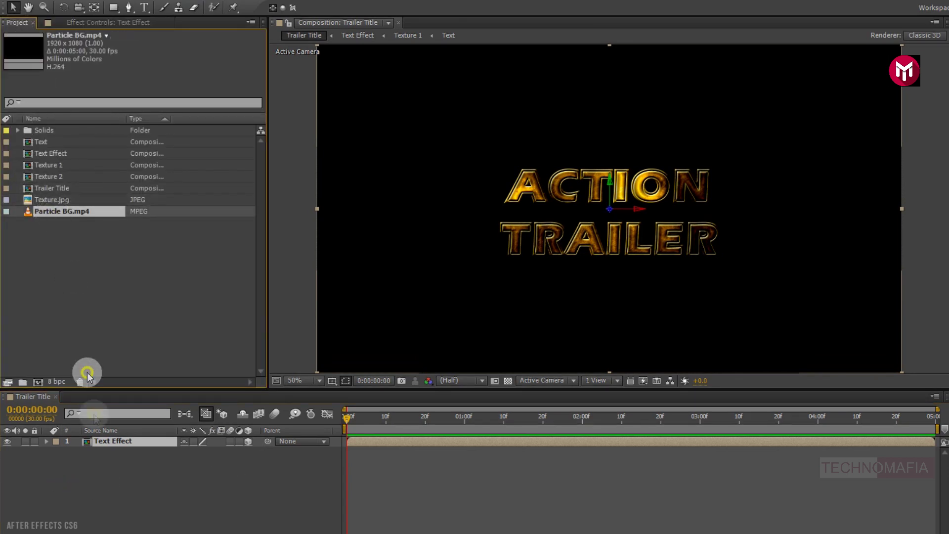
left_click_drag(104, 465, 104, 467)
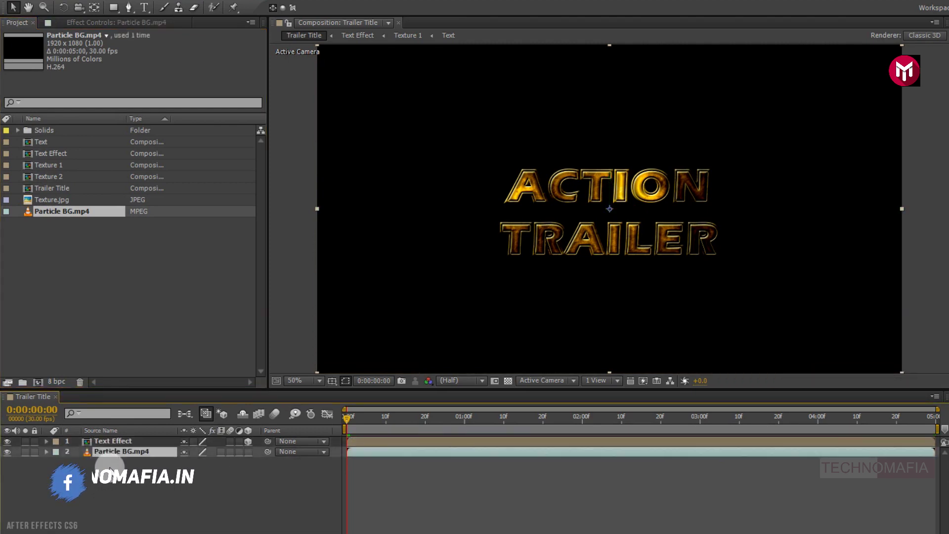
- Create a new adjustment layer above Text Effect and apply the Ramp effect to it
right_click(135, 473)
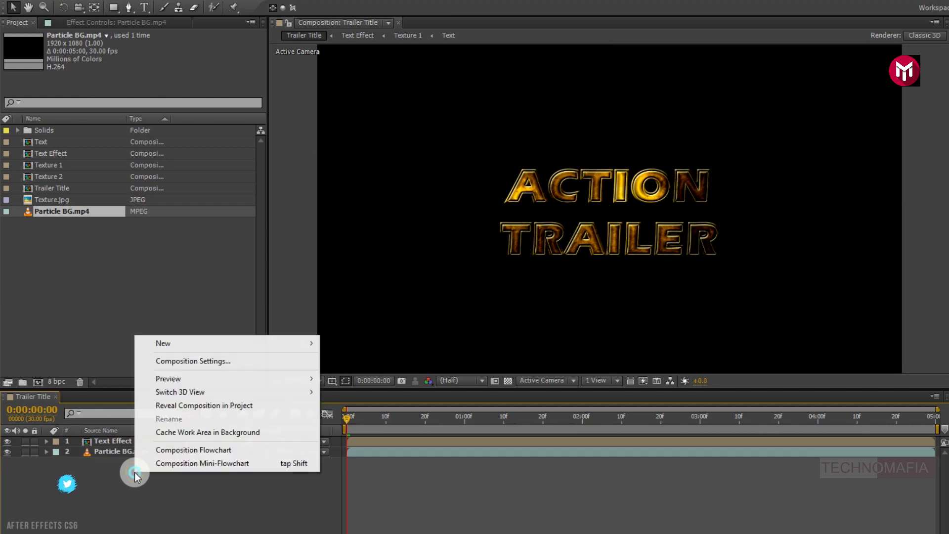
mouse_move(163, 346)
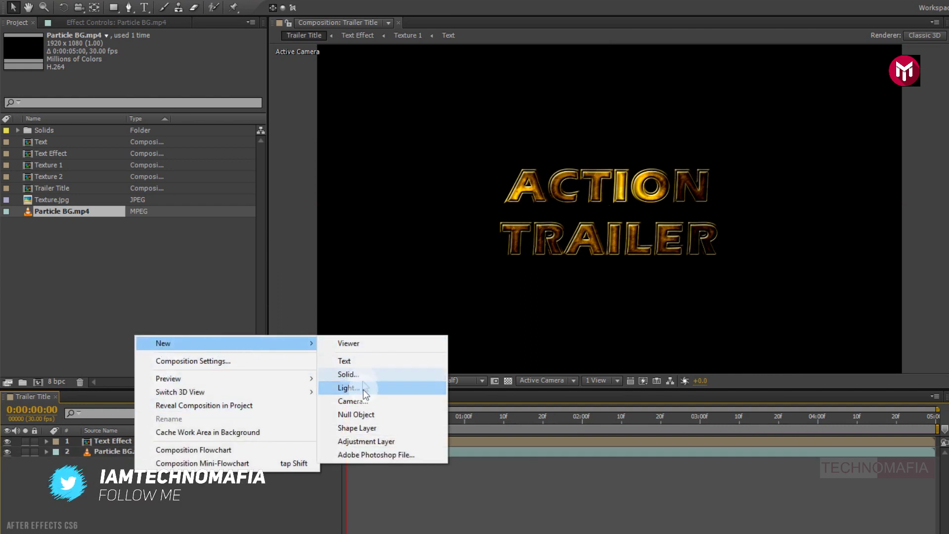
left_click(368, 441)
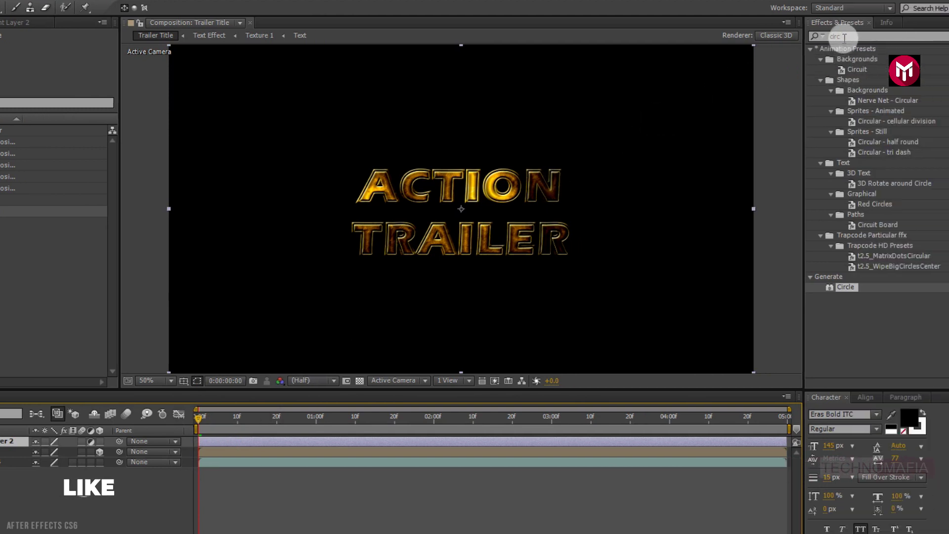
left_click(893, 37)
type("ramp")
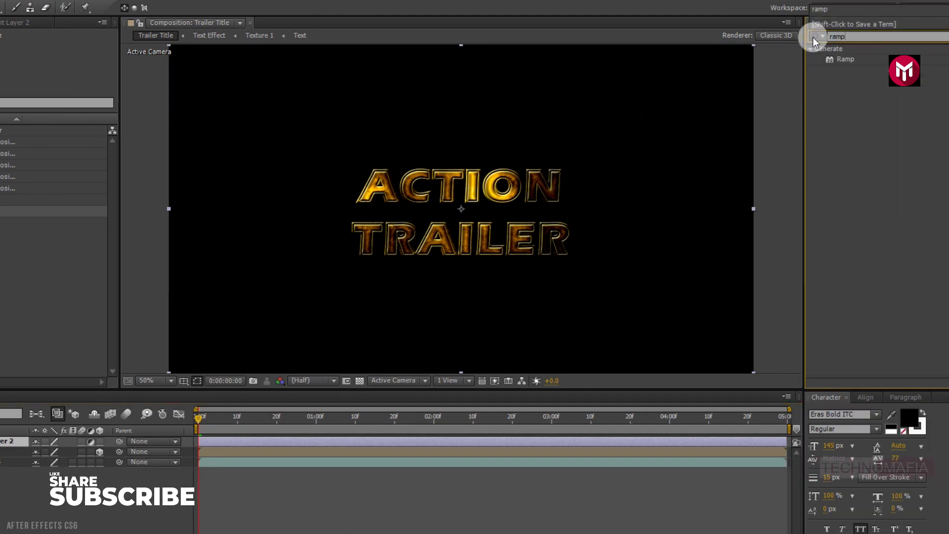
double_click(846, 59)
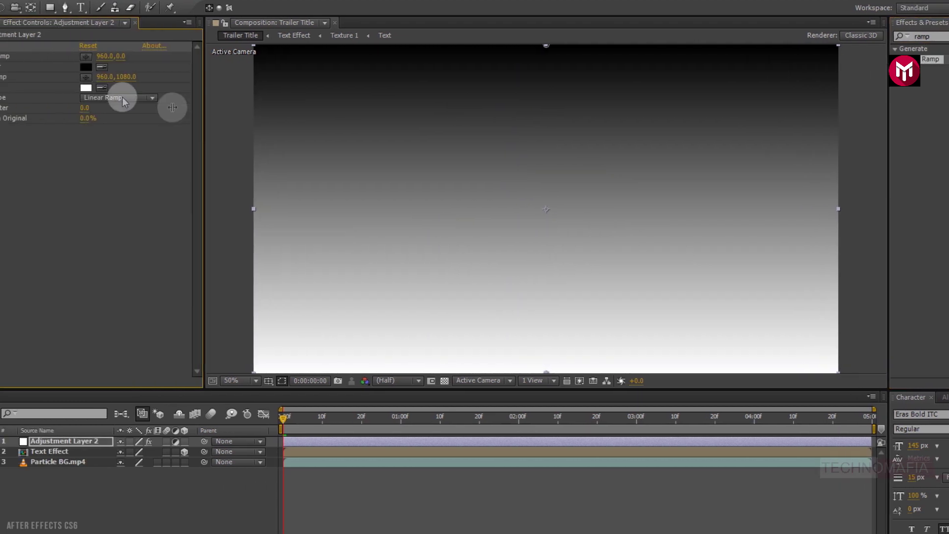
- Set the Ramp effect's Start Color to the gray 686666
left_click(150, 67)
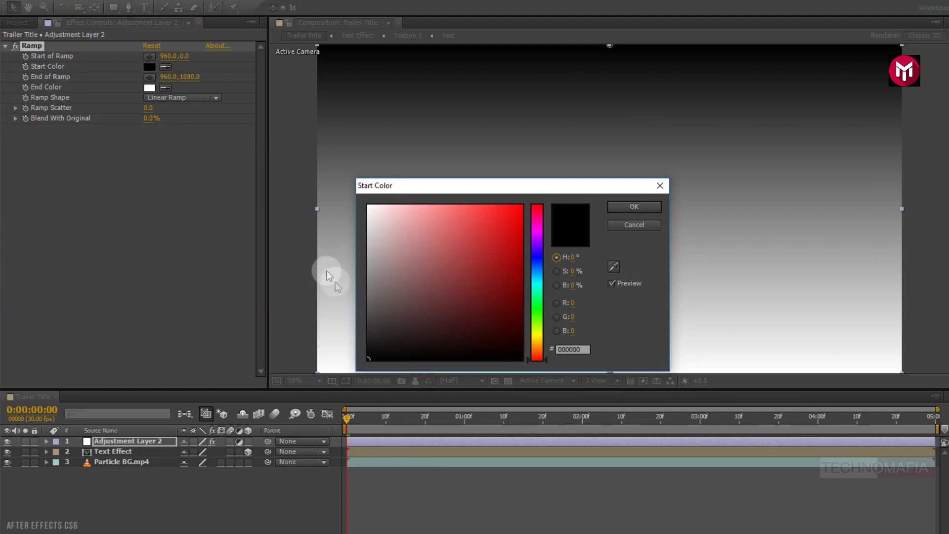
left_click(371, 297)
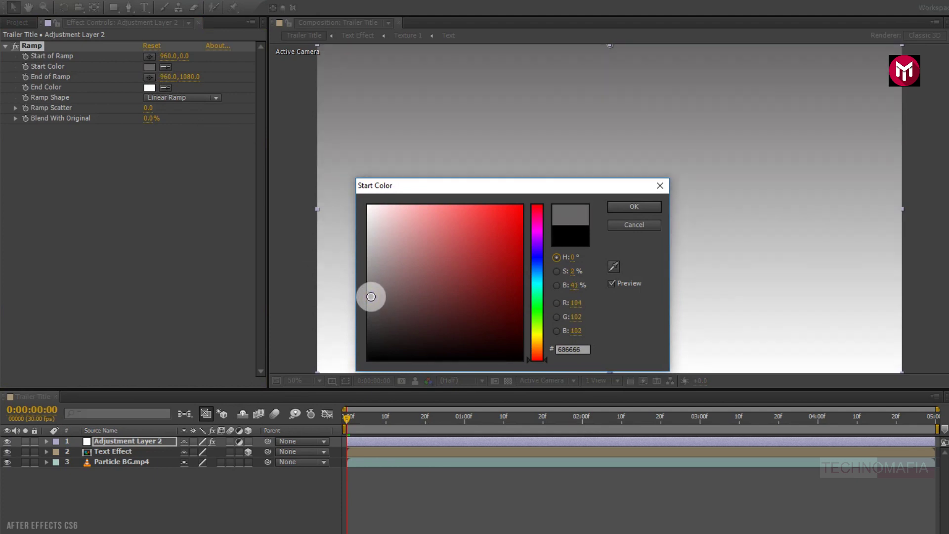
left_click(638, 209)
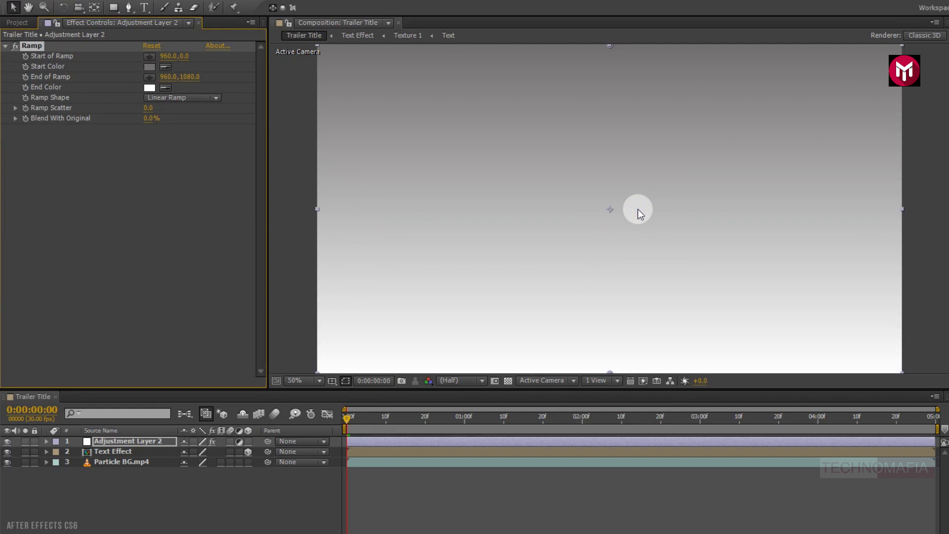
- Set the Ramp effect's End Color to a bright orange
left_click(149, 88)
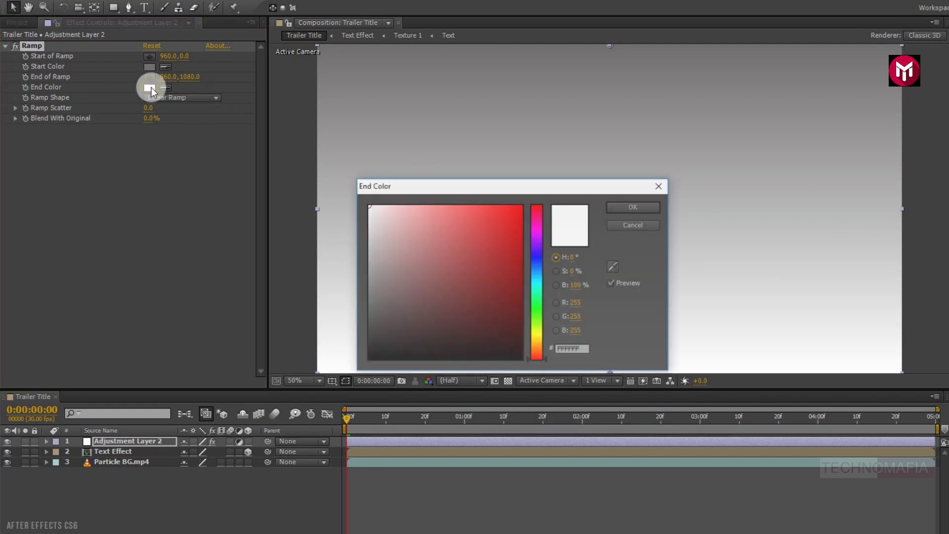
left_click(536, 339)
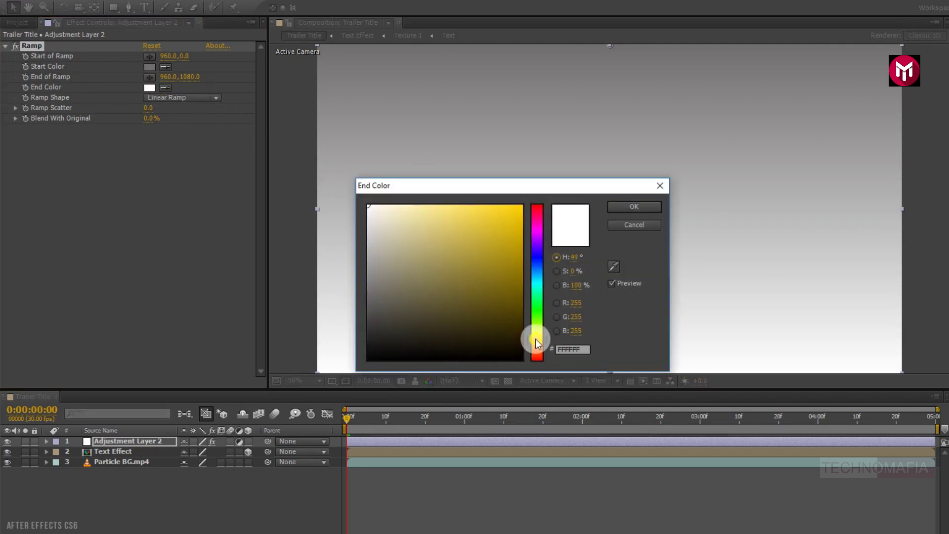
left_click_drag(537, 339, 536, 349)
left_click(509, 267)
mouse_move(509, 267)
left_mouse_down()
mouse_move(518, 216)
mouse_move(509, 202)
left_mouse_up()
left_click(617, 205)
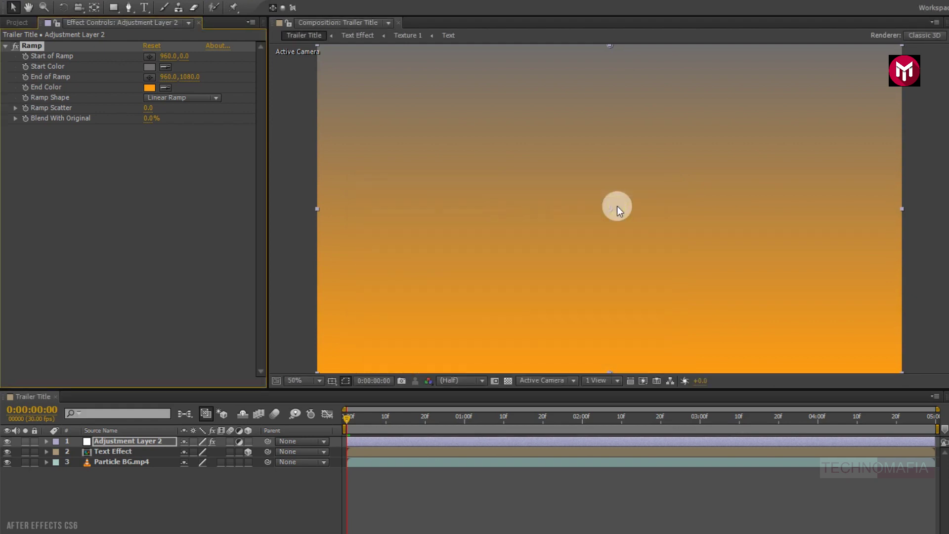
- Show the layer blending modes and set Adjustment Layer 2 to Overlay
left_click(173, 368)
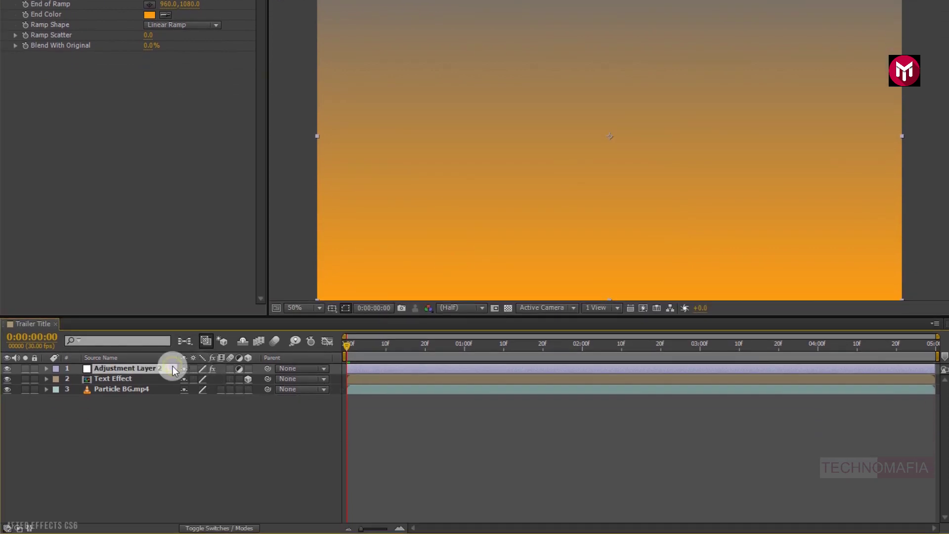
left_click(215, 528)
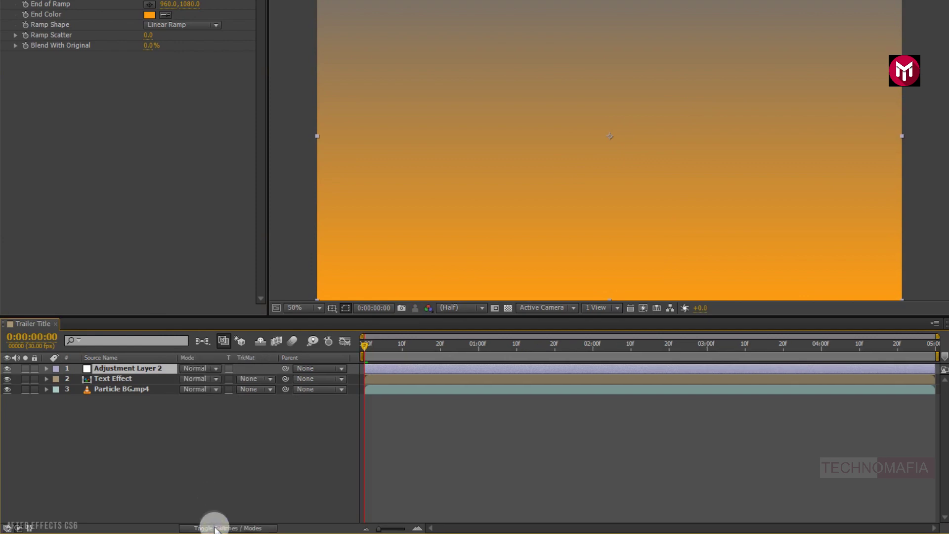
left_click(189, 369)
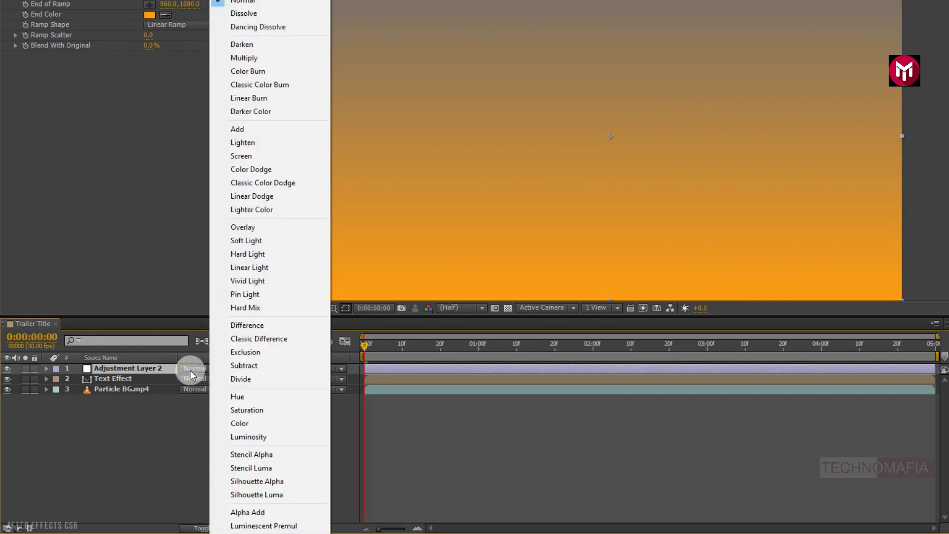
left_click(248, 228)
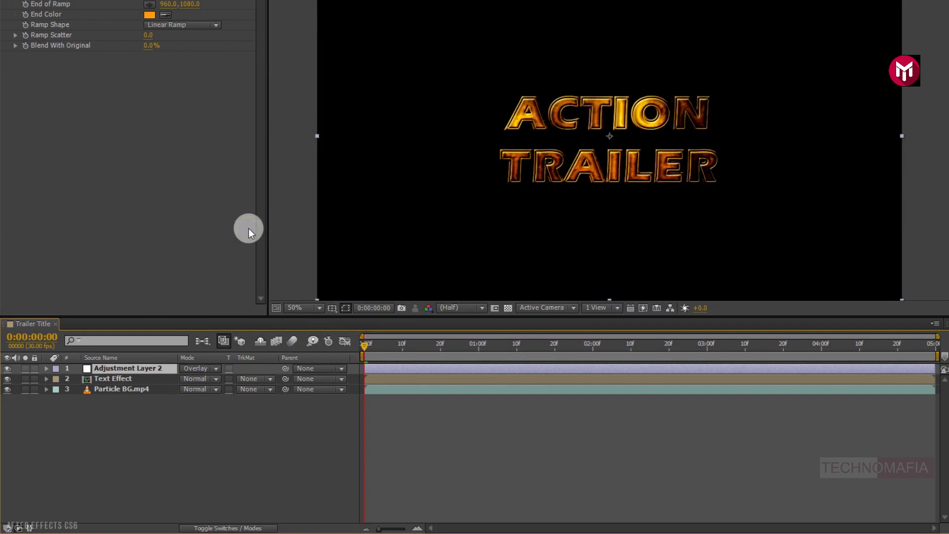
- Add a new camera layer to the Trailer Title composition
right_click(189, 418)
mouse_move(227, 286)
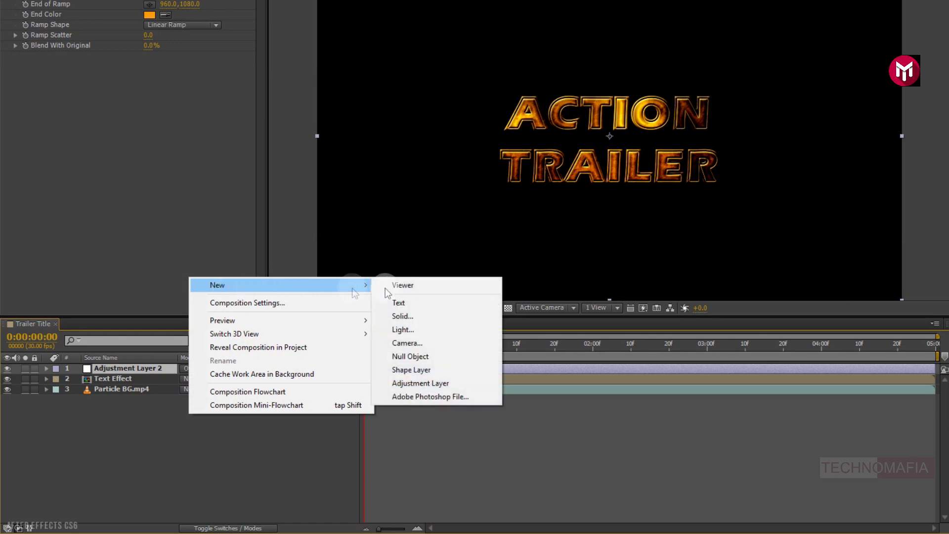
left_click(426, 343)
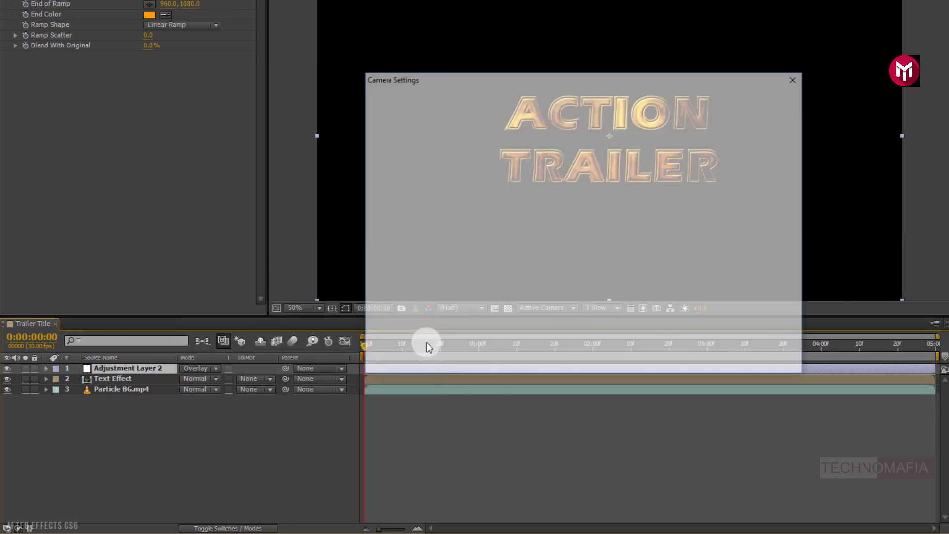
left_click(702, 361)
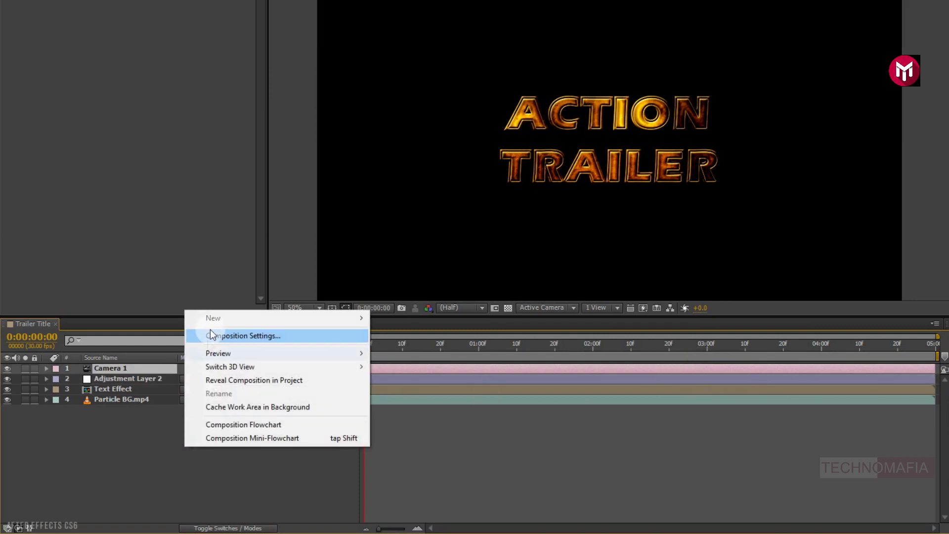
- Add a null object to the Trailer Title composition and parent the Camera 1 layer to it
mouse_move(212, 319)
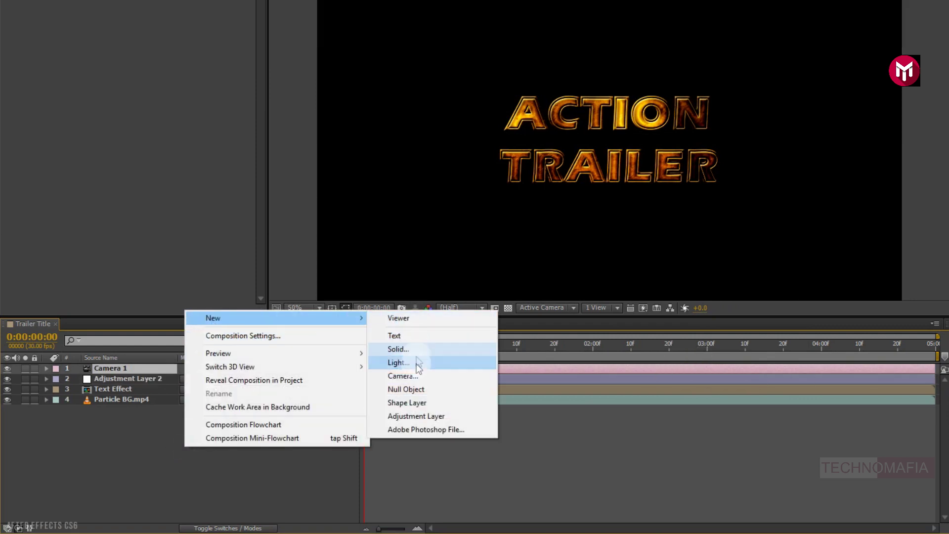
left_click(416, 389)
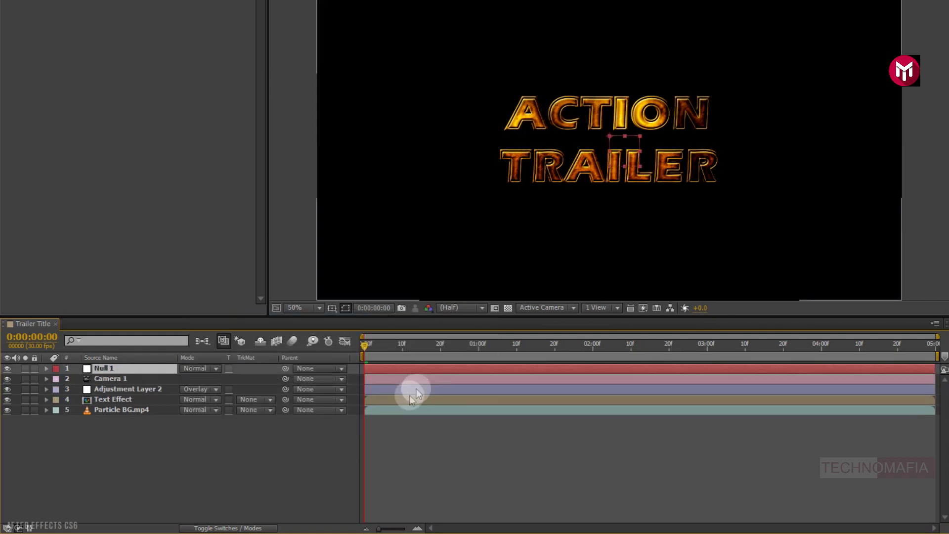
left_click(115, 380)
left_click(307, 379)
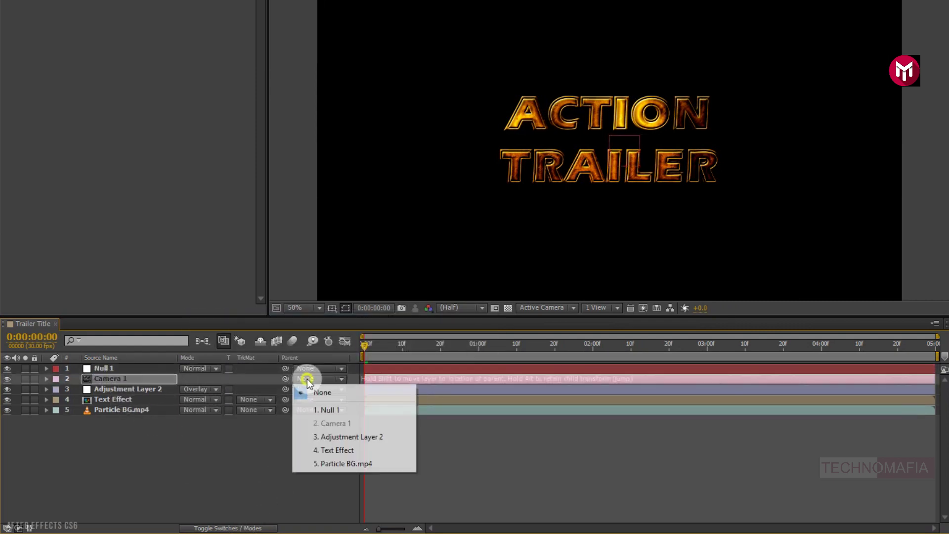
left_click(316, 410)
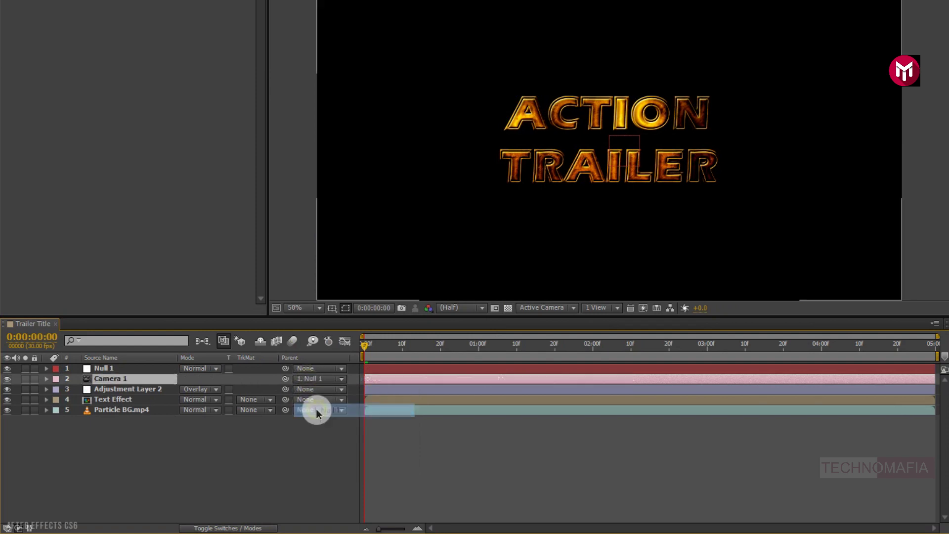
- Make the Null 1 and Text Effect layers 3D, and keyframe Null 1's Position at the first frame with Z at -503
left_click(229, 528)
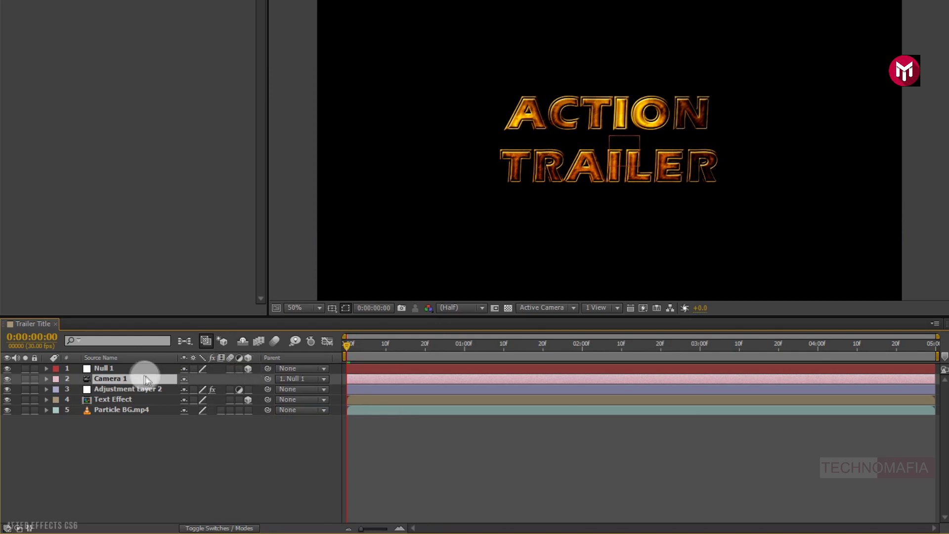
left_click(122, 372)
key("p")
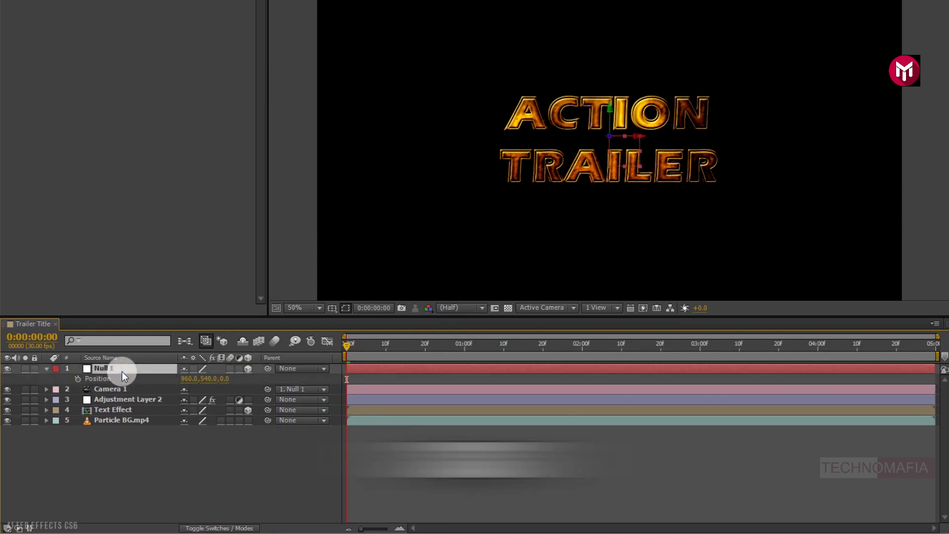
left_click(79, 380)
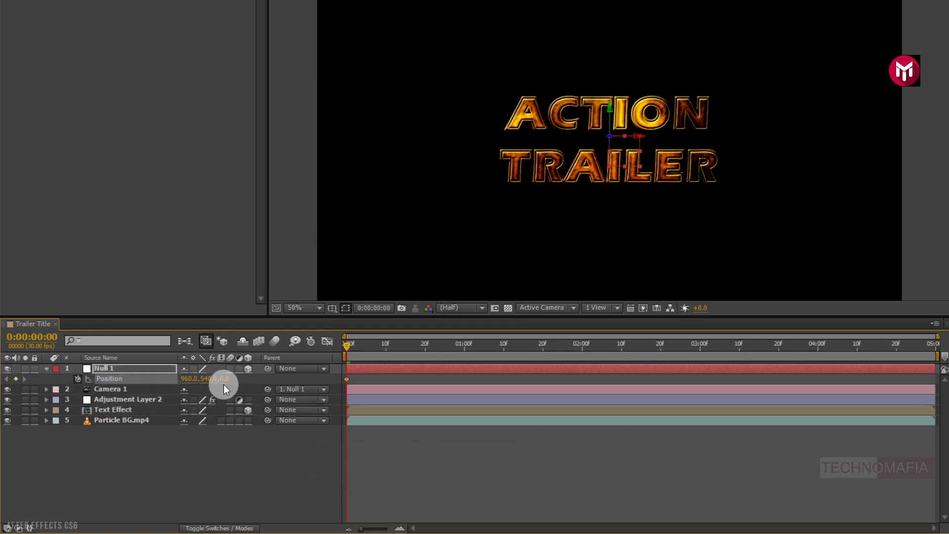
left_click_drag(212, 378, 141, 381)
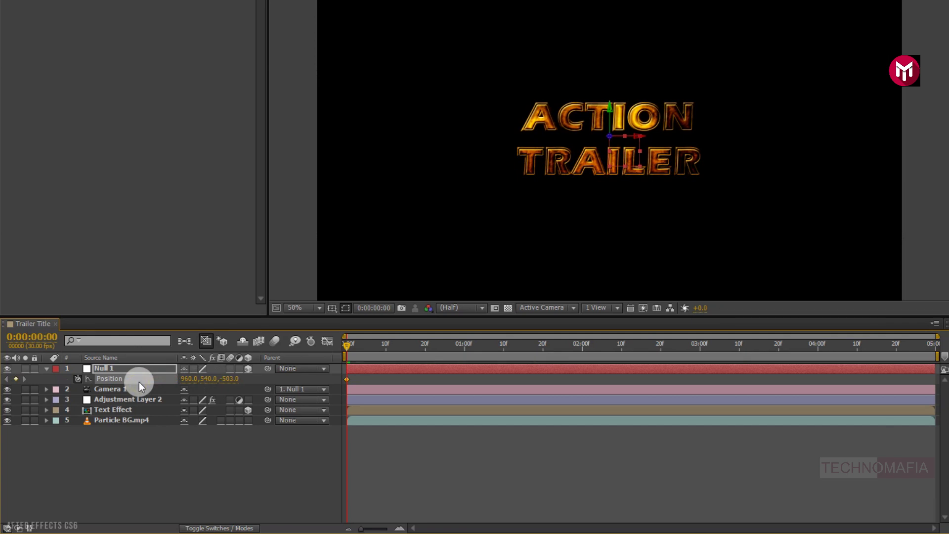
- Keyframe Null 1's Position at 0:00:03:00 with the Z value set to 86
left_click(701, 349)
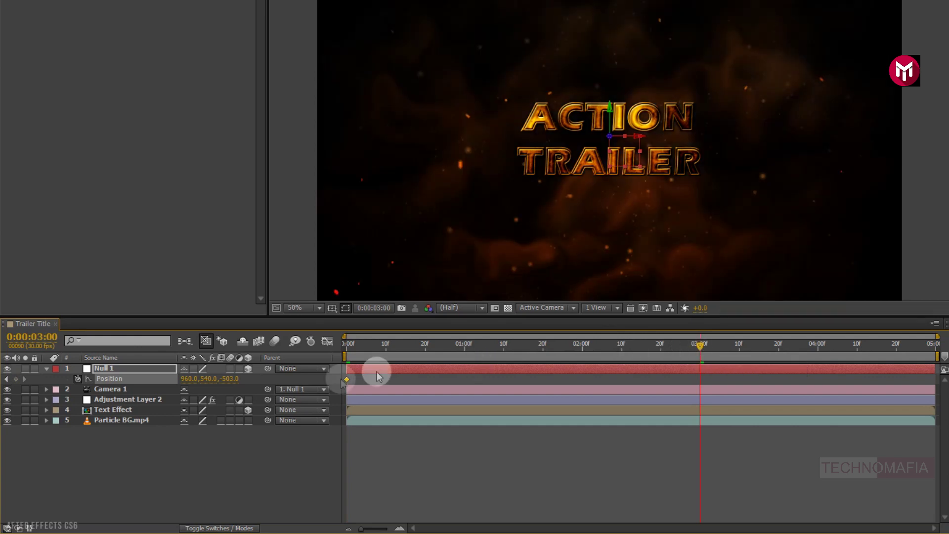
left_click_drag(229, 381, 503, 383)
left_click(254, 381)
left_click_drag(229, 382, 315, 379)
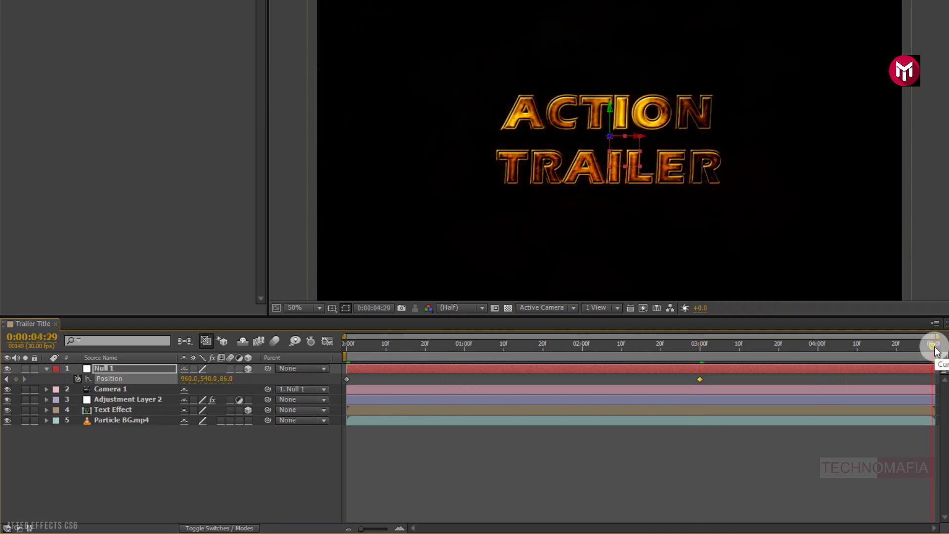
- Keyframe Null 1's Position at 0:00:04:29 with the Z value set to 1997
left_click_drag(225, 378, 364, 379)
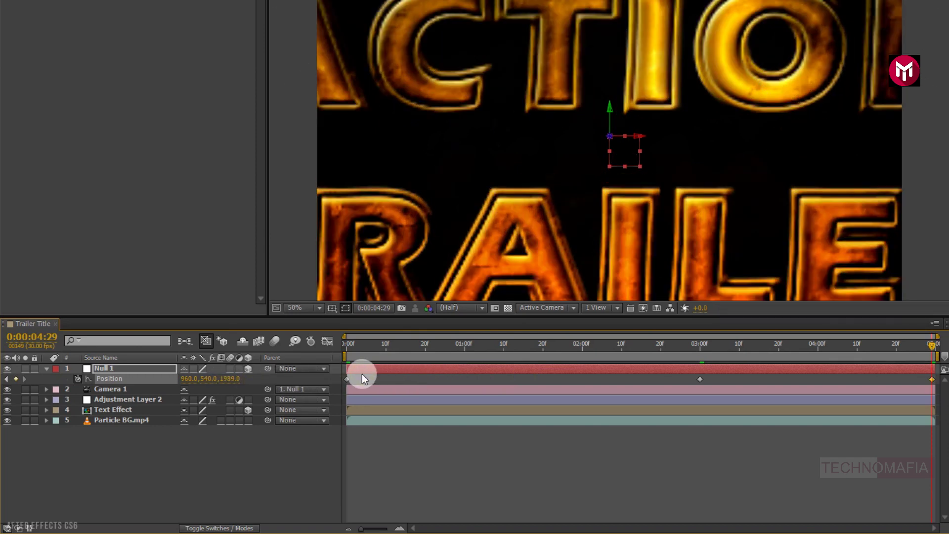
left_click_drag(226, 379, 236, 385)
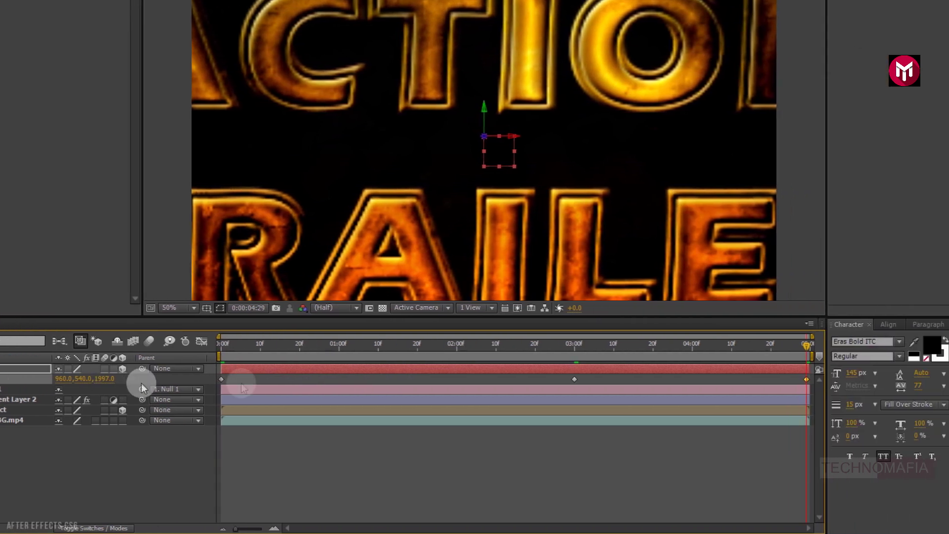
left_click(836, 394)
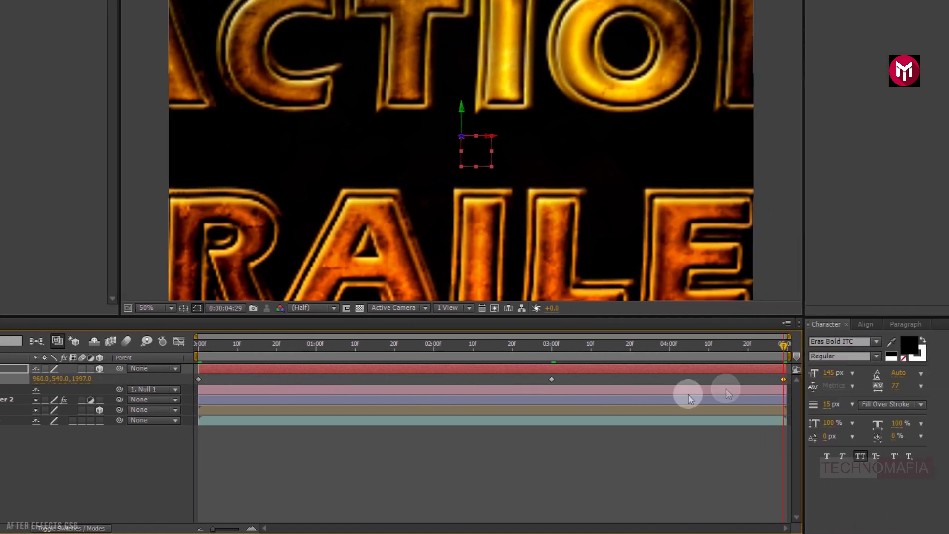
- Apply Easy Ease to Null 1's last Position keyframe
right_click(783, 378)
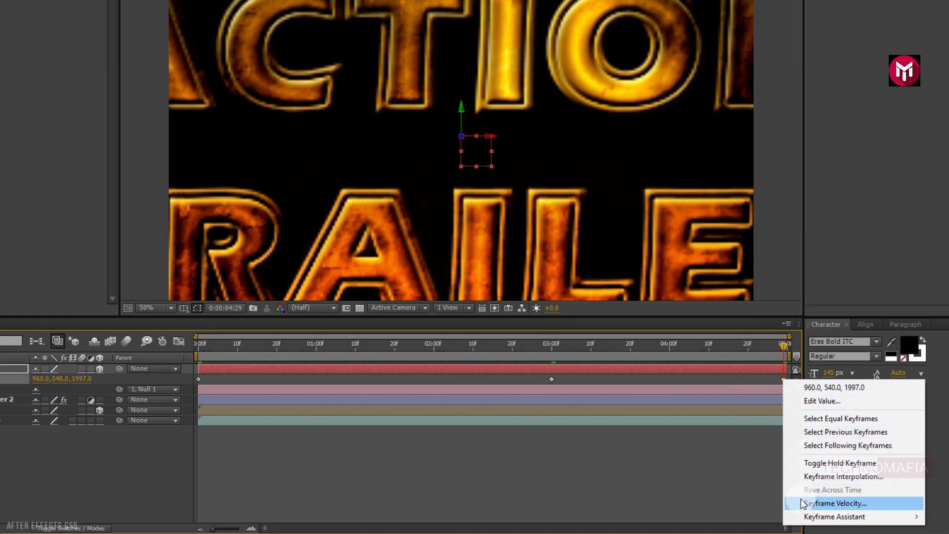
mouse_move(806, 523)
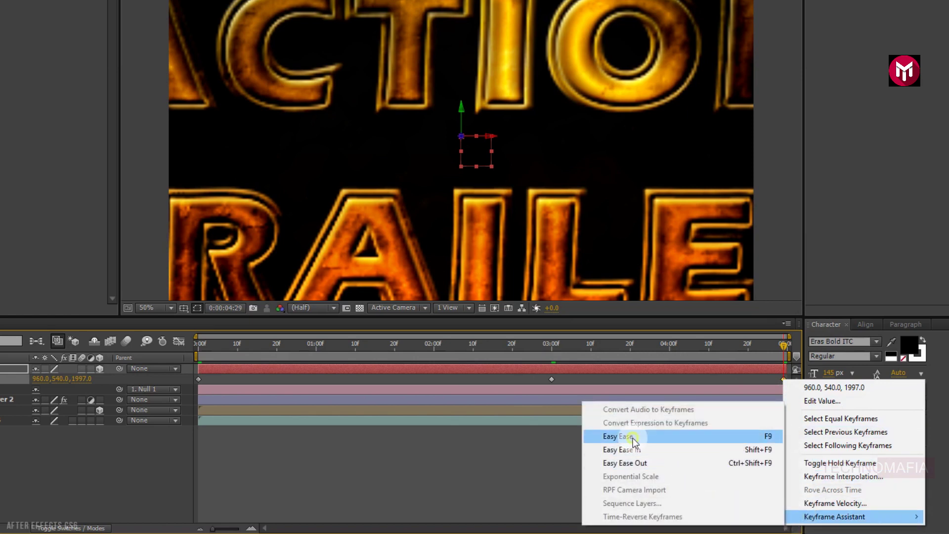
left_click(633, 437)
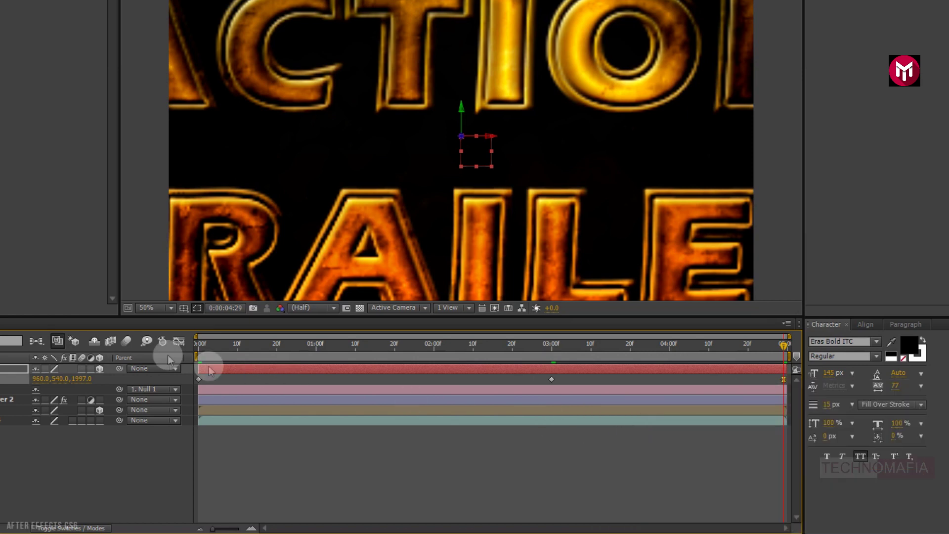
- In Null 1's Position speed graph, lengthen the 3-second keyframe's outgoing handle and shorten the last keyframe's incoming handle
left_click(175, 343)
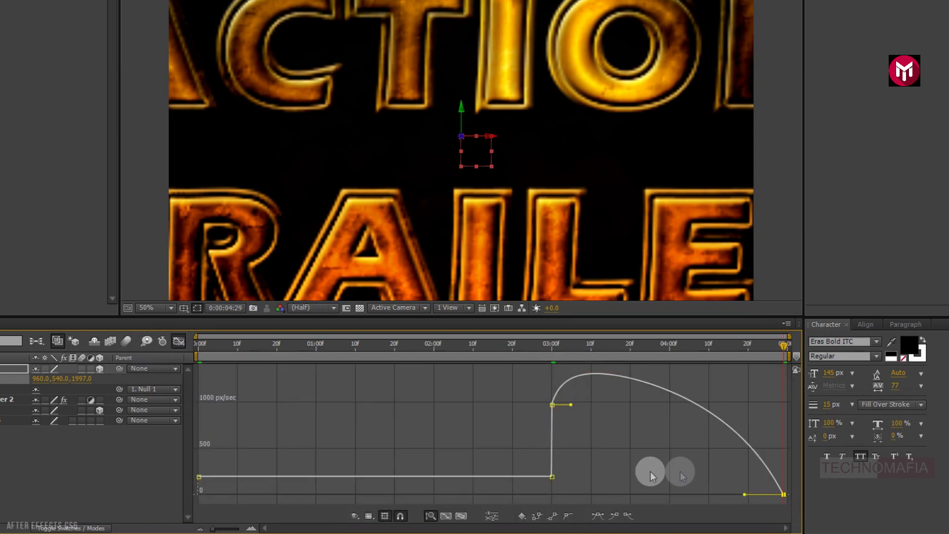
left_click_drag(571, 406, 721, 412)
left_click_drag(745, 493, 791, 493)
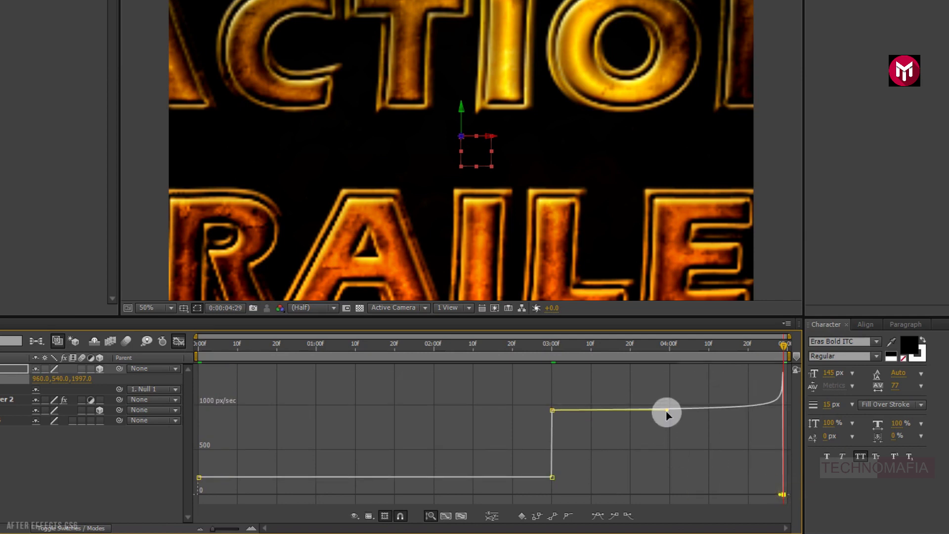
left_click(179, 343)
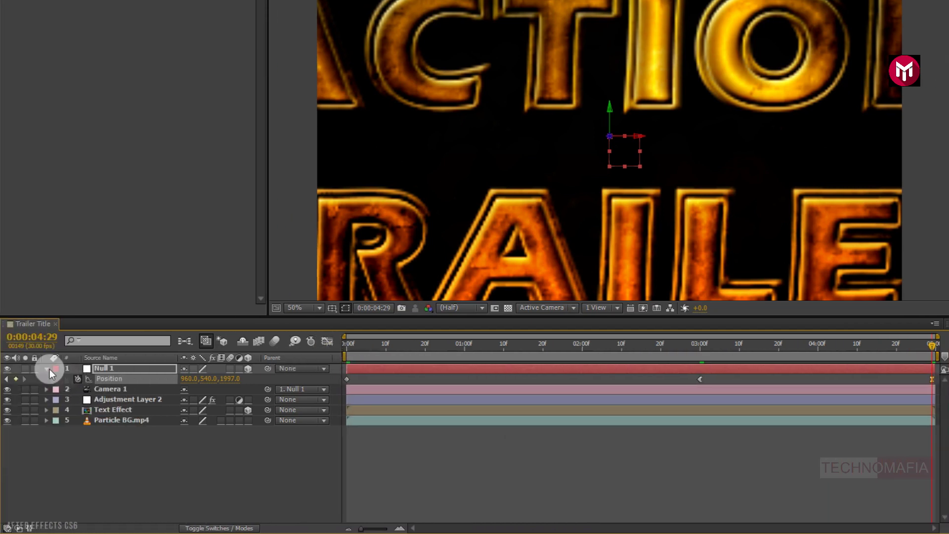
left_click(47, 369)
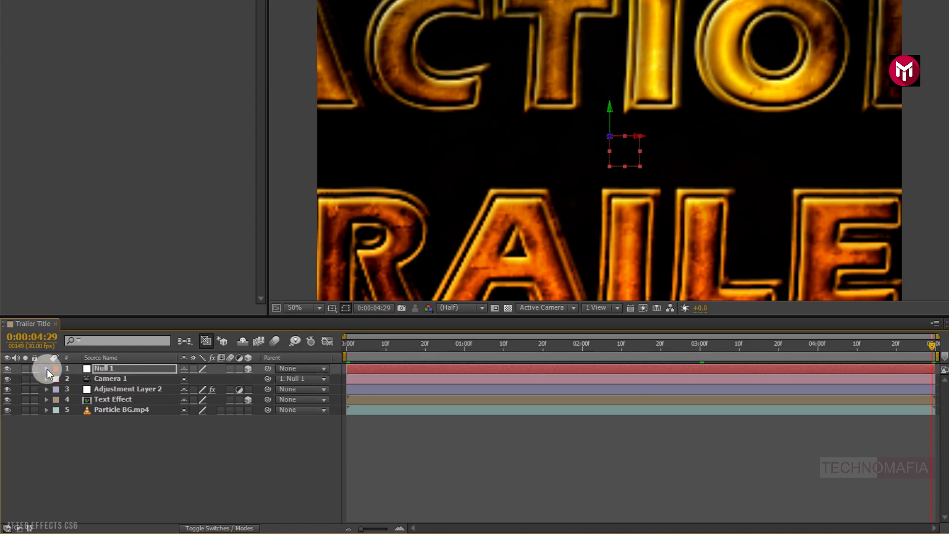
- Keyframe the Text Effect layer's Opacity at 100% at 0:00:01:00
left_click(103, 402)
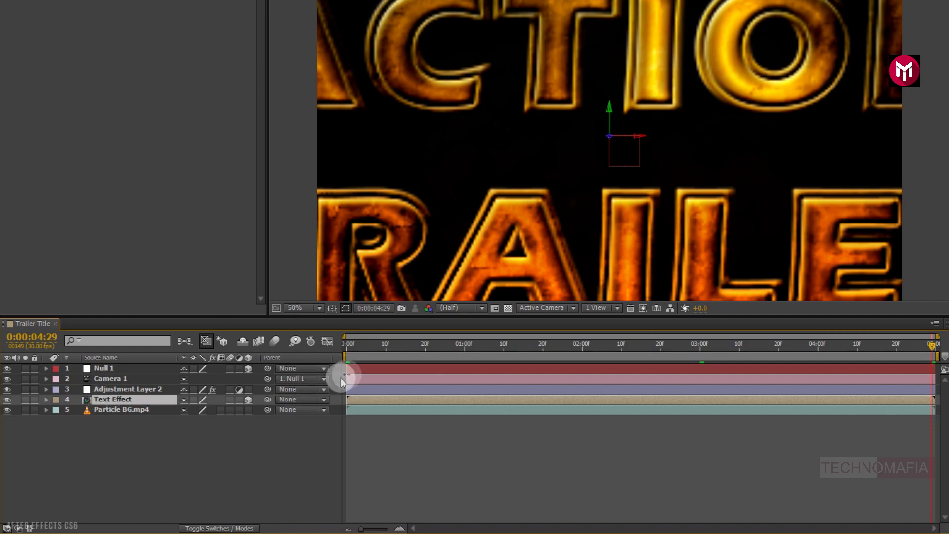
left_click(345, 346)
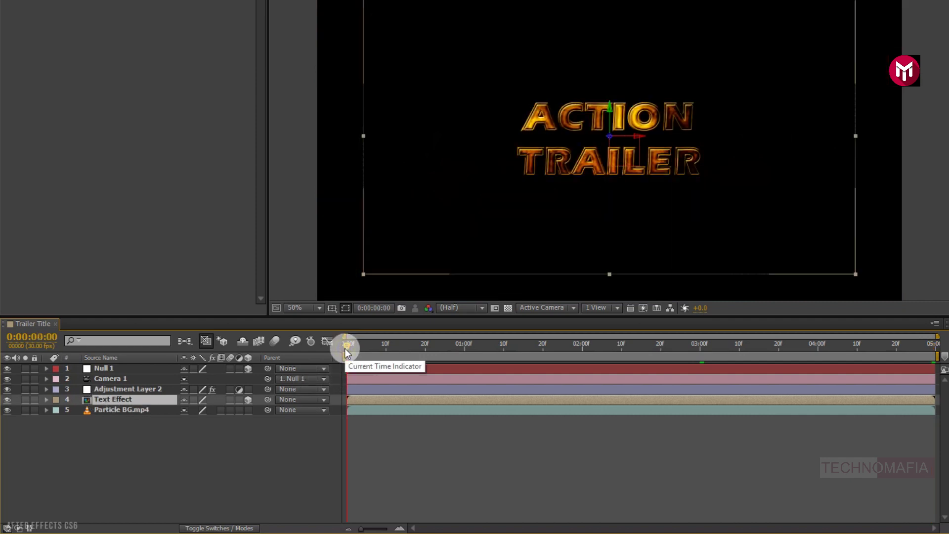
left_click(465, 348)
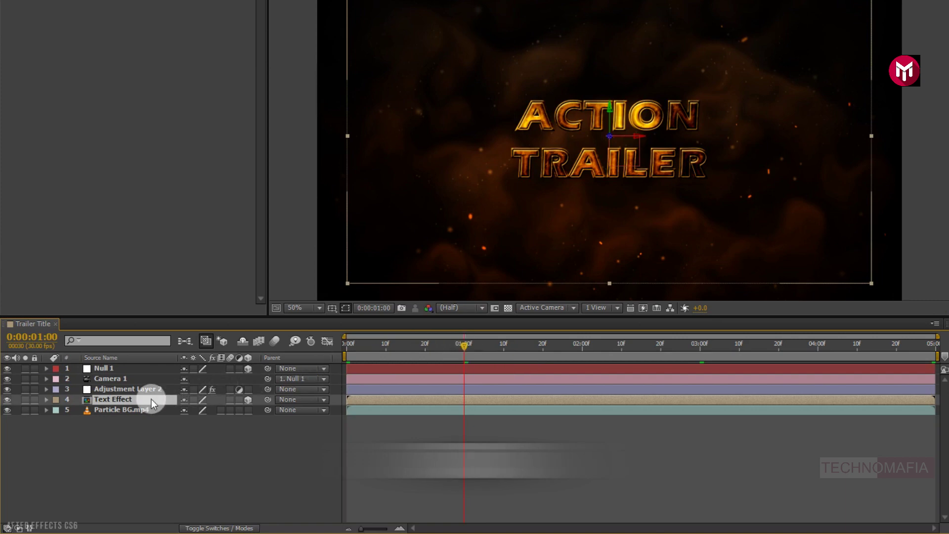
key("t")
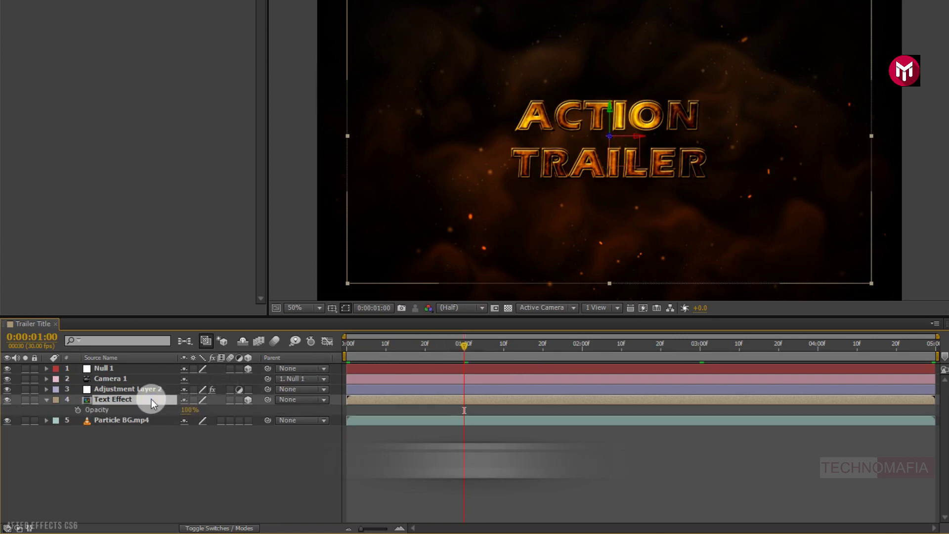
left_click(78, 410)
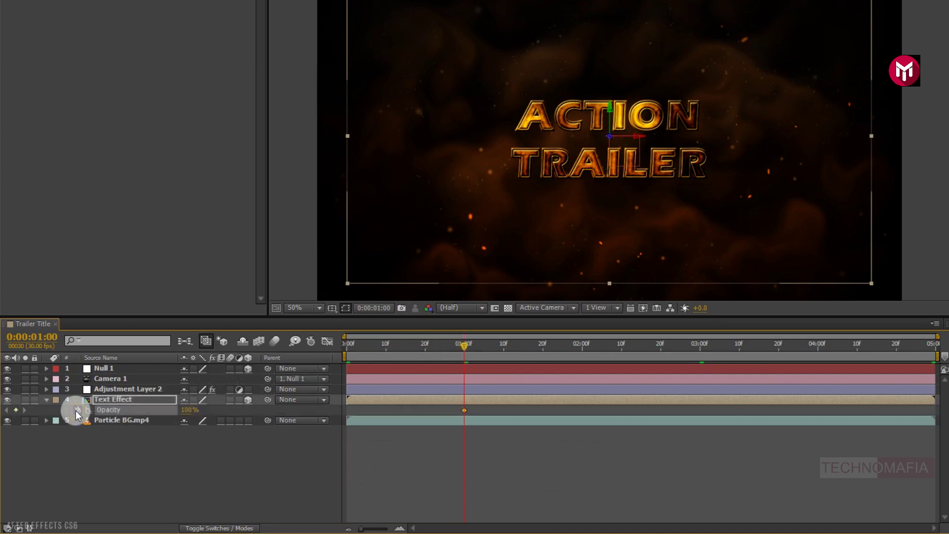
- Set the Text Effect layer's Opacity to 0% at the first frame for a fade-in
left_click(346, 345)
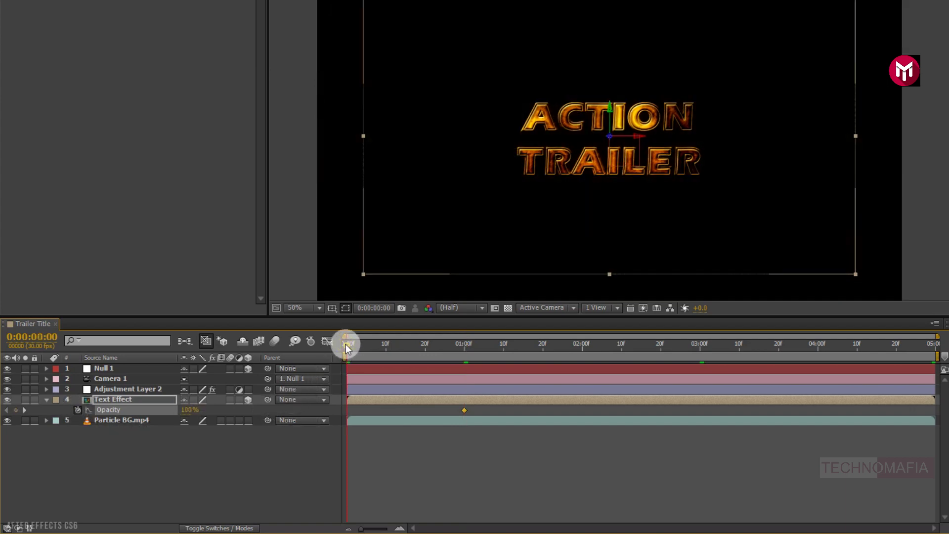
left_click(187, 412)
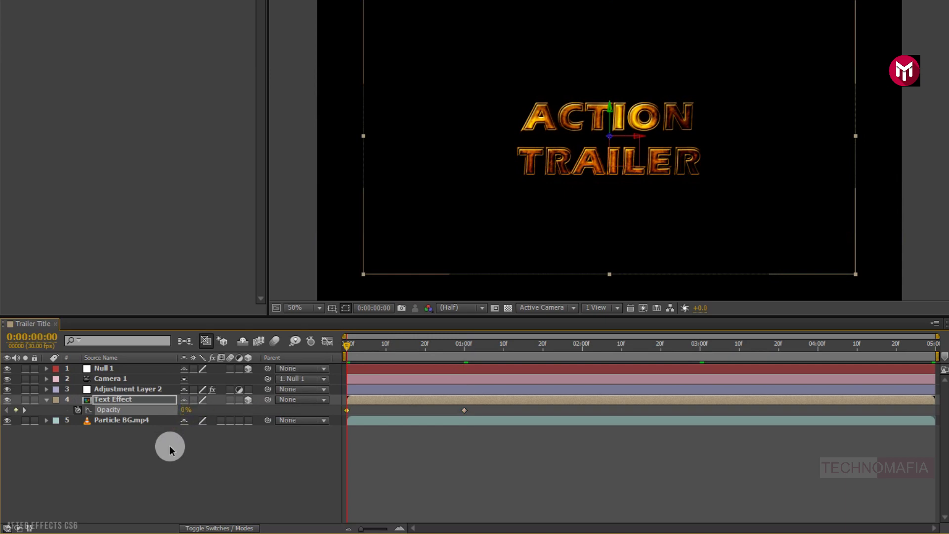
key("Return")
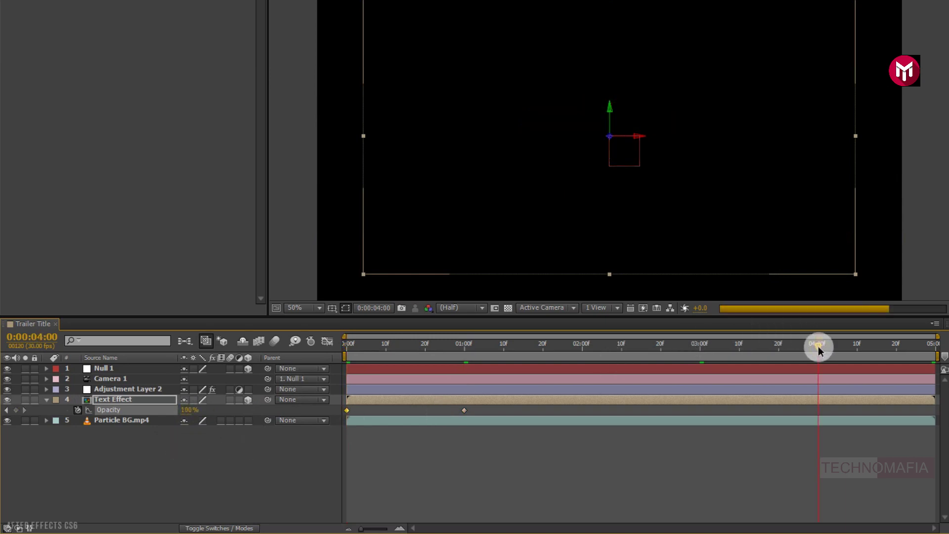
- Fade out the Text Effect layer with Opacity keyframes of 100% at 0:00:04:00 and 0% at 0:00:04:29
left_click(219, 440)
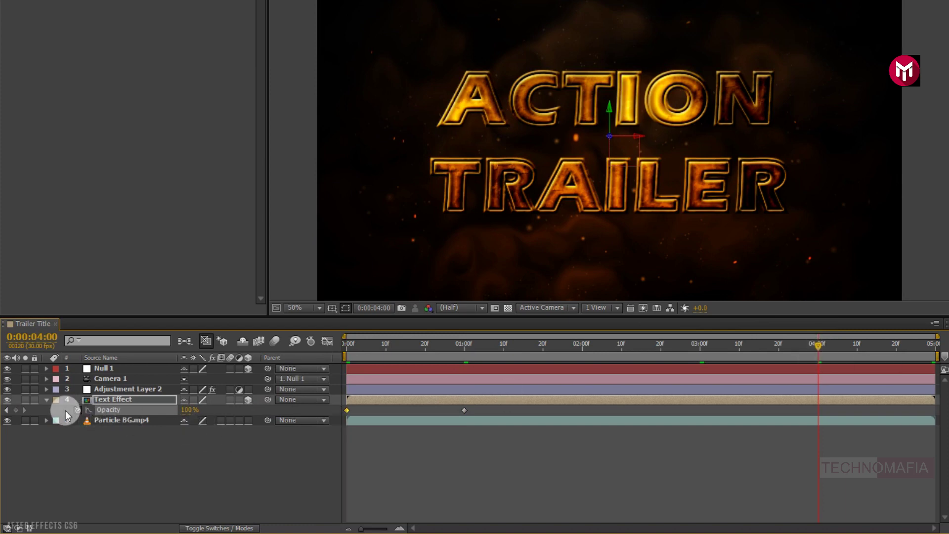
left_click(18, 411)
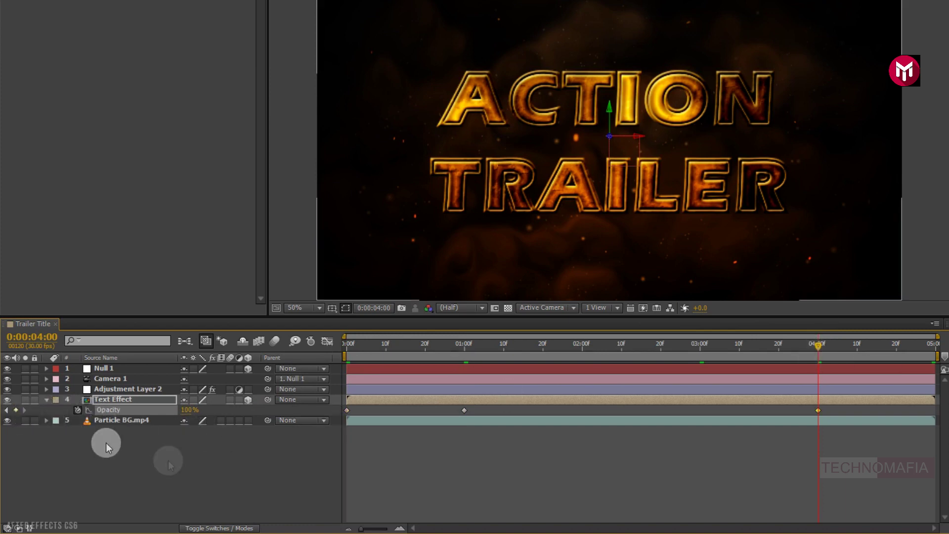
left_click(935, 348)
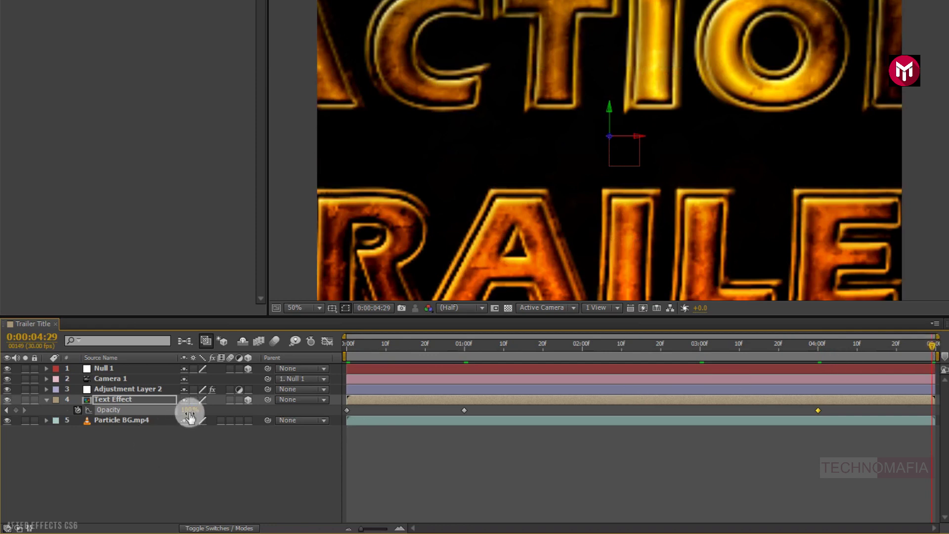
key("Return")
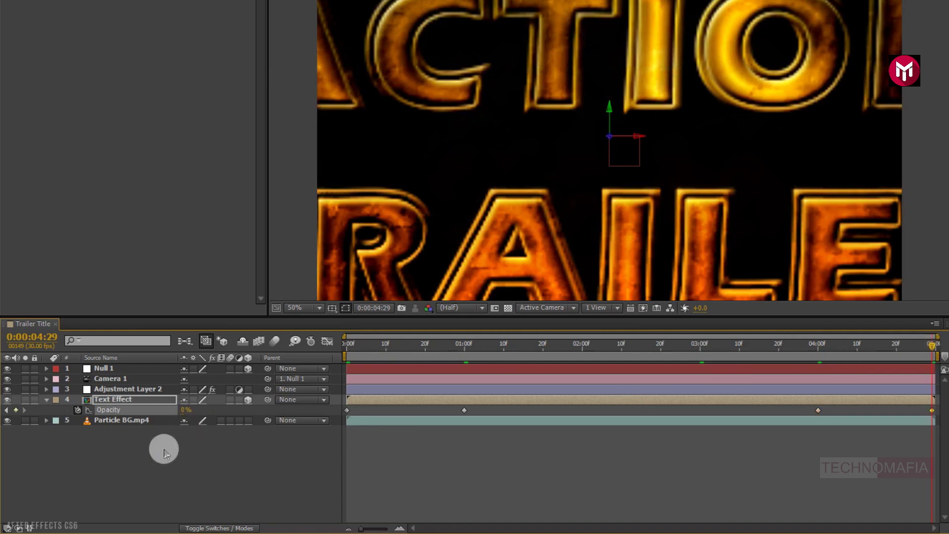
- Preview the finished title animation from the first frame
left_click(344, 343)
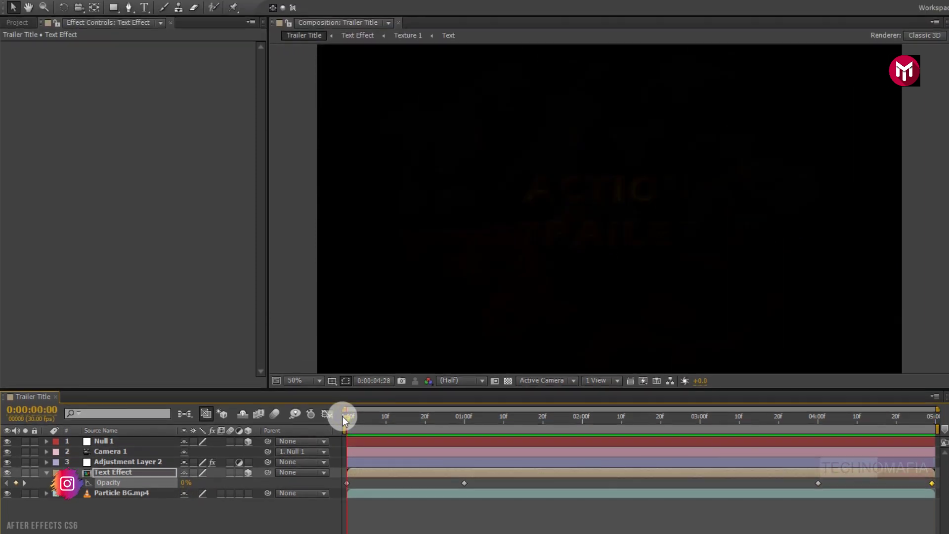
key("space")
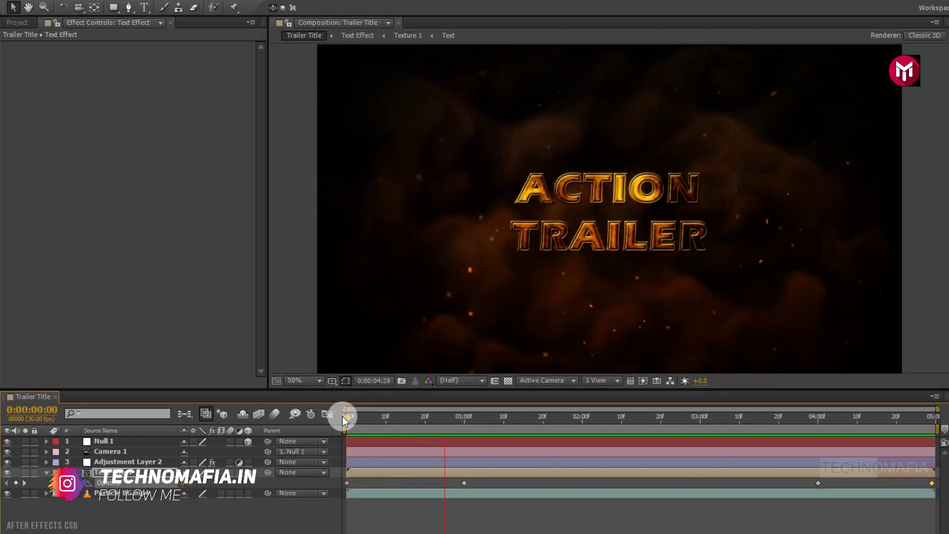